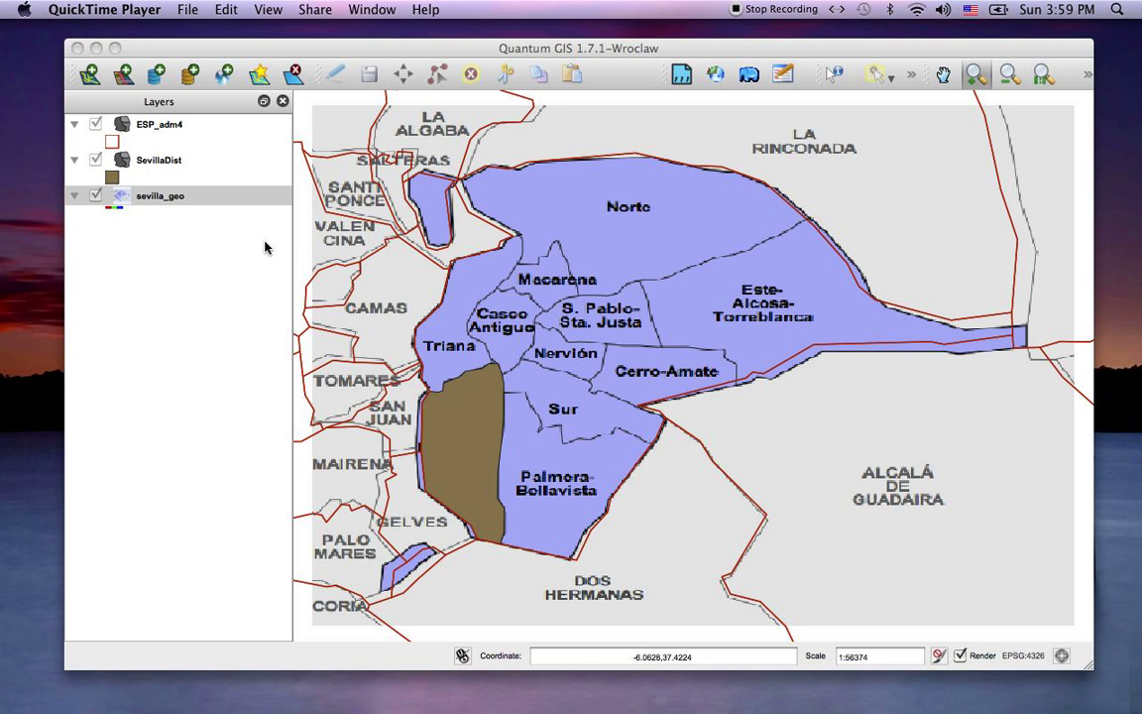
Step: Toggle the sevilla_geo, SevillaDist and ESP_adm4 layers off and on to compare them
{"action": "left_click", "coordinate": [120, 202]}
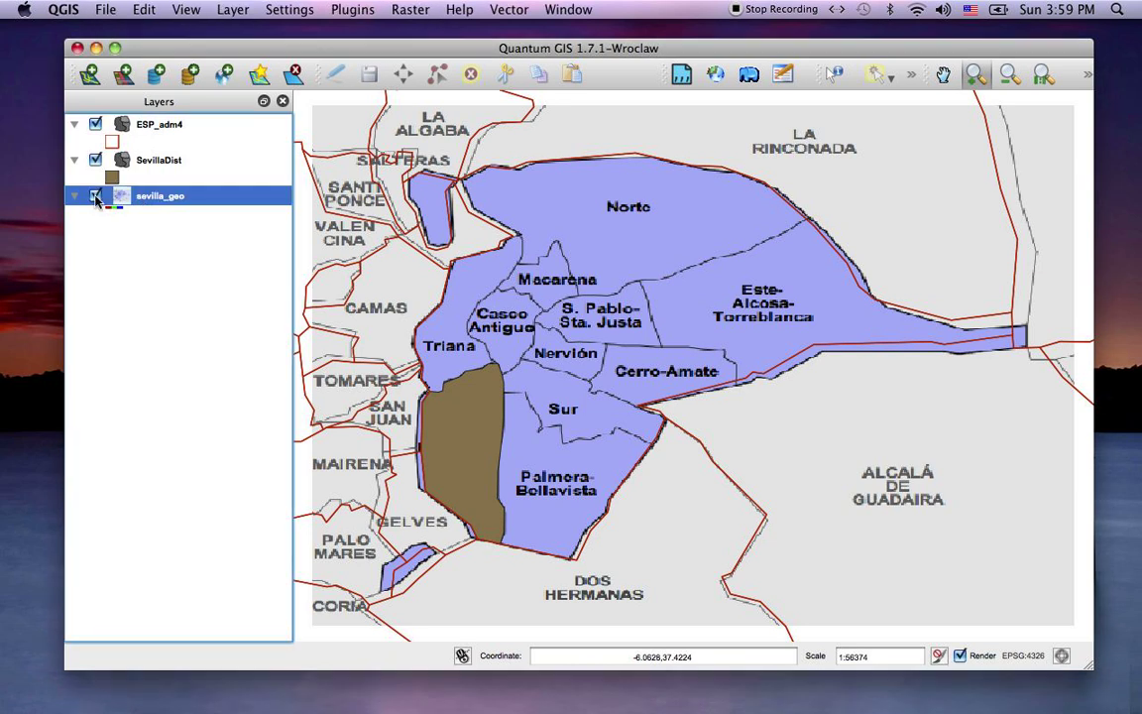
{"action": "left_click", "coordinate": [95, 196]}
{"action": "left_click", "coordinate": [96, 196]}
{"action": "left_click", "coordinate": [95, 196]}
{"action": "left_click", "coordinate": [95, 196]}
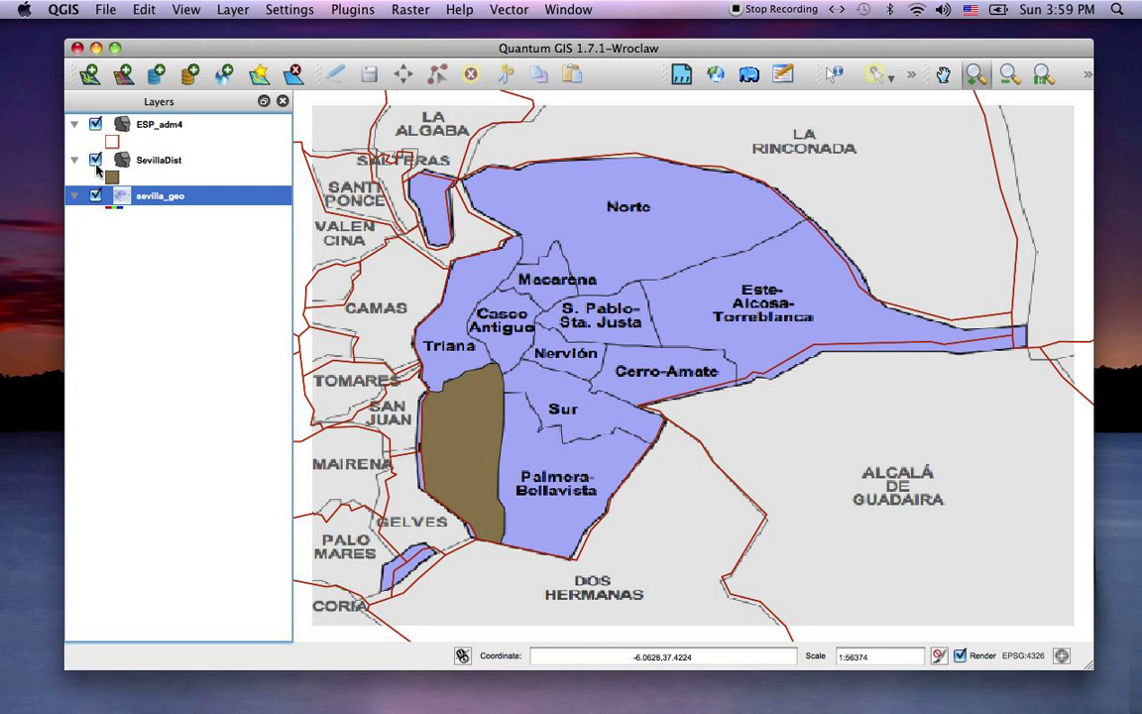
{"action": "left_click", "coordinate": [95, 161]}
{"action": "left_click", "coordinate": [95, 161]}
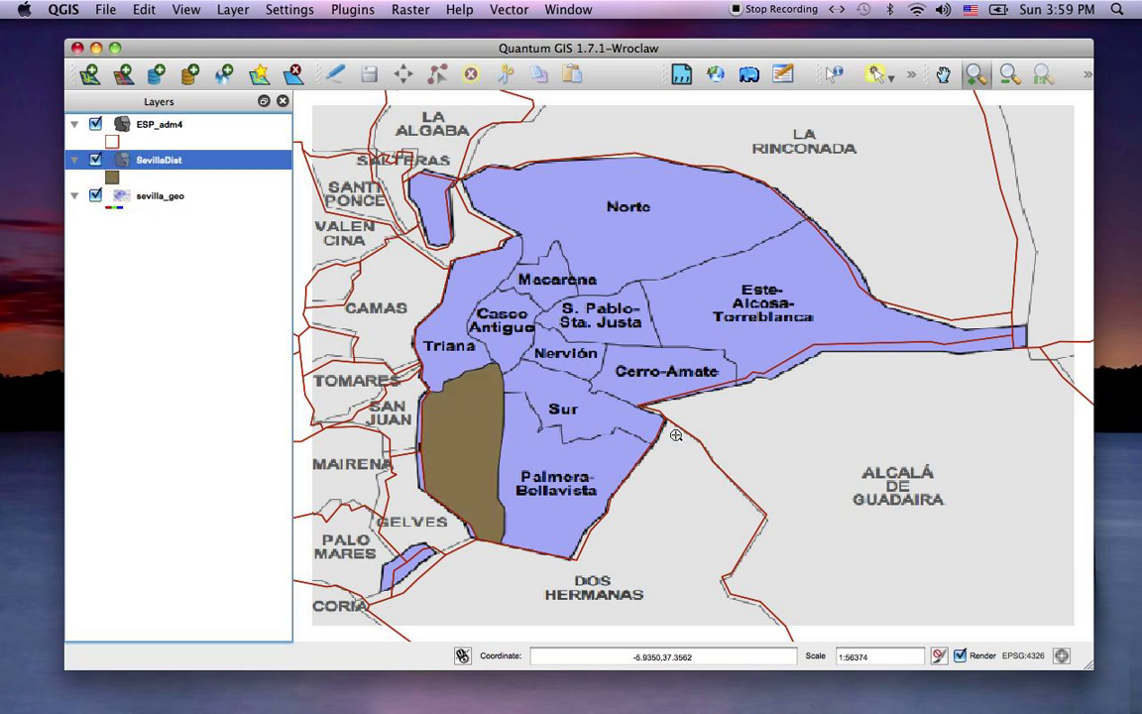
{"action": "left_click", "coordinate": [95, 156]}
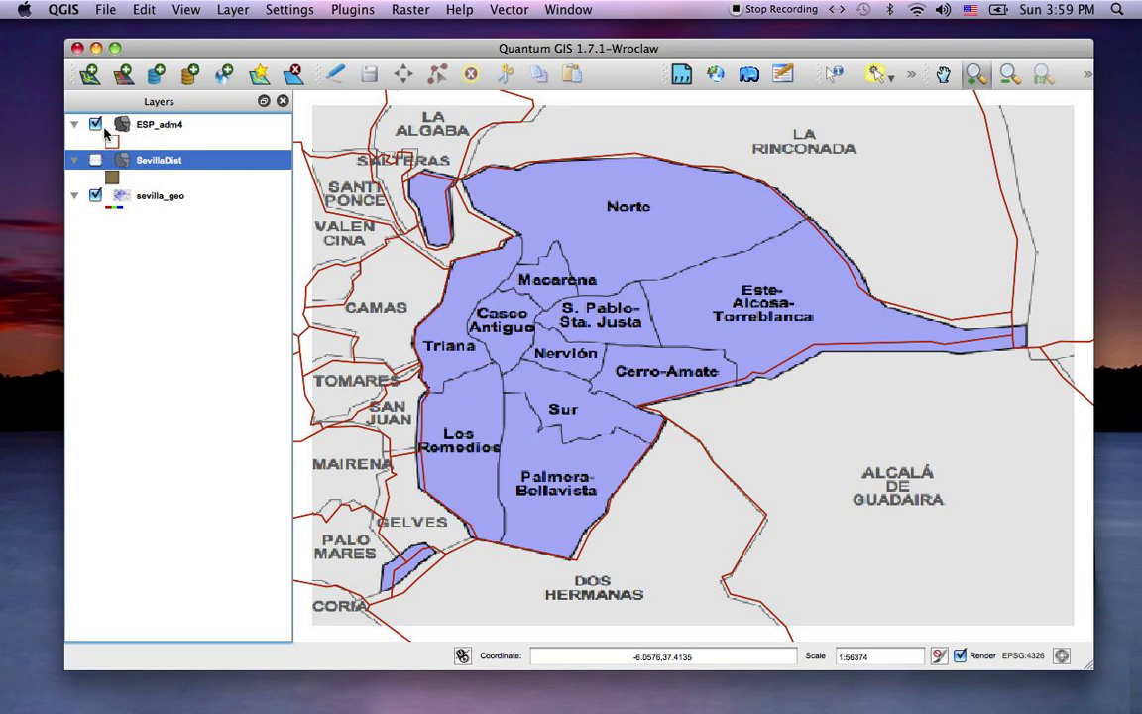
{"action": "left_click", "coordinate": [96, 124]}
{"action": "left_click", "coordinate": [96, 124]}
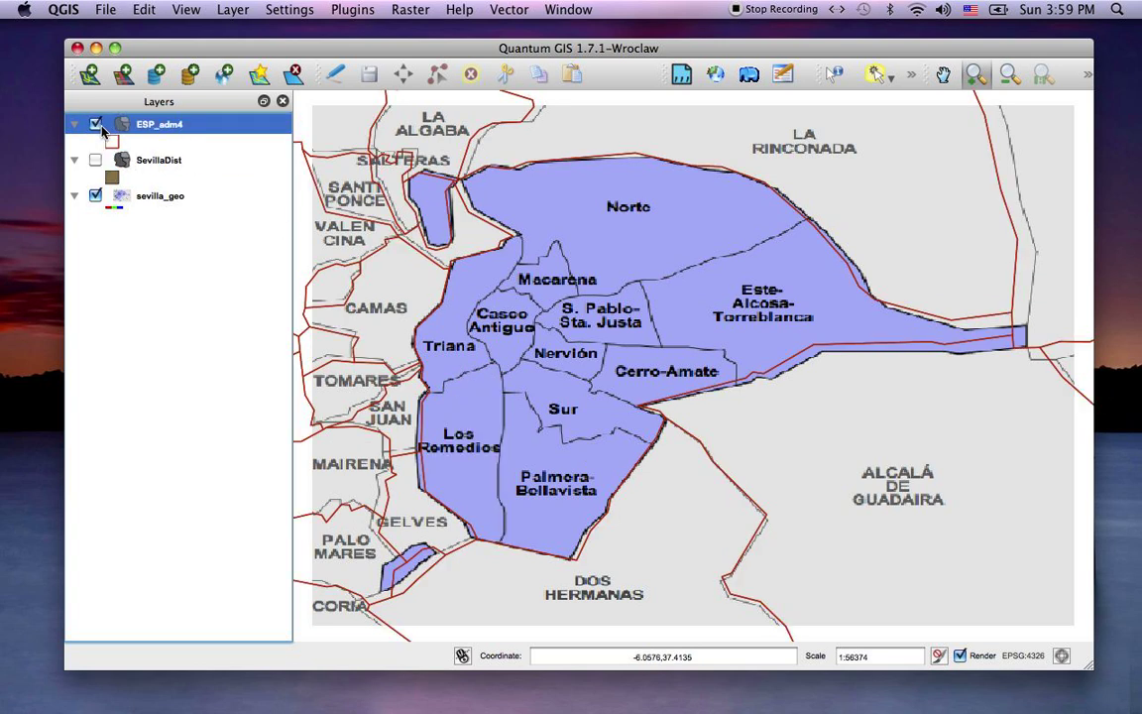
{"action": "left_click", "coordinate": [95, 159]}
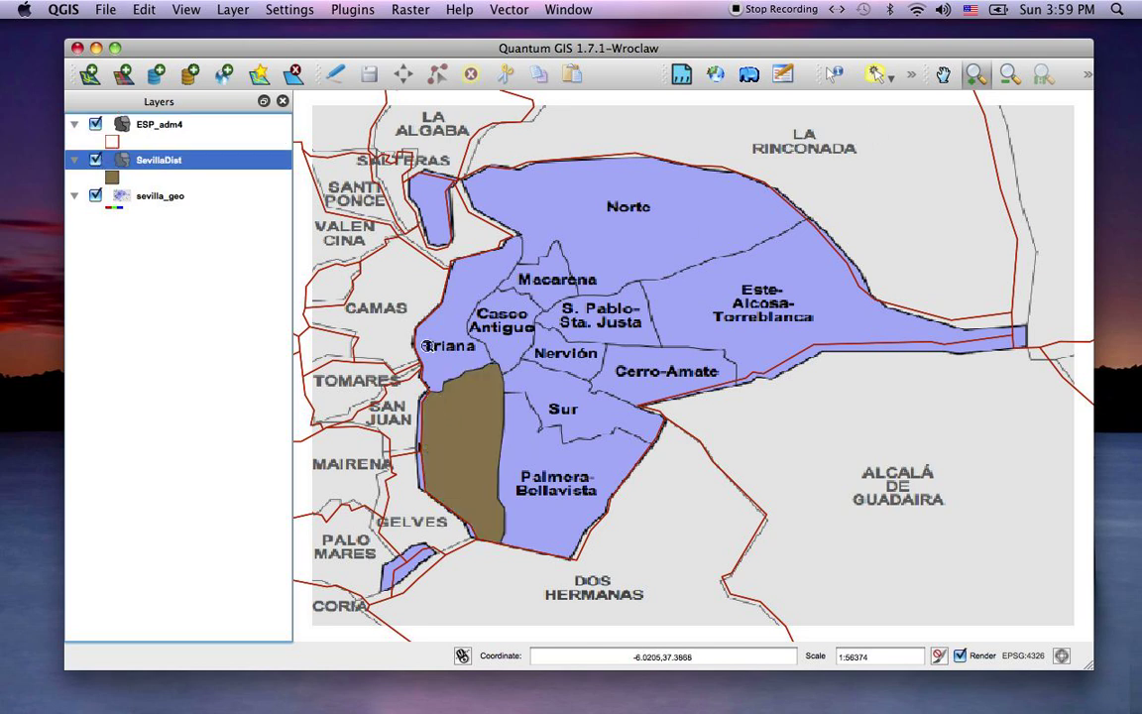
Step: Zoom in on Los Remedios and start editing the SevillaDist layer
{"action": "left_click_drag", "start_coordinate": [392, 349], "coordinate": [604, 581]}
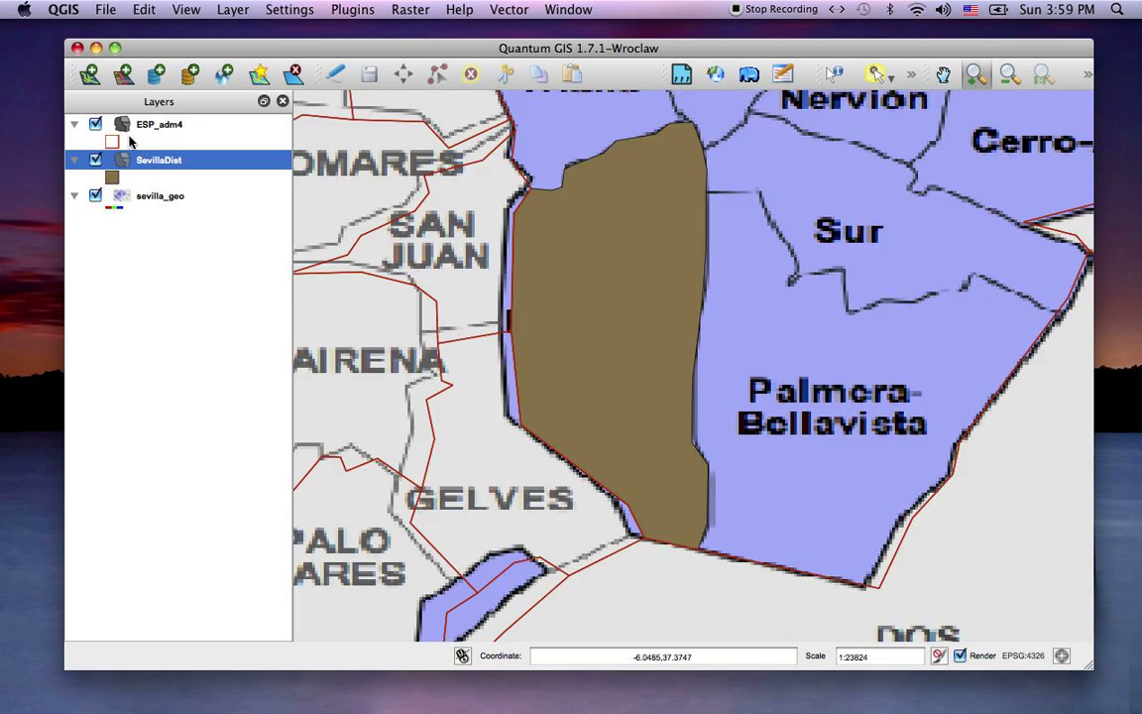
{"action": "left_click", "coordinate": [160, 164]}
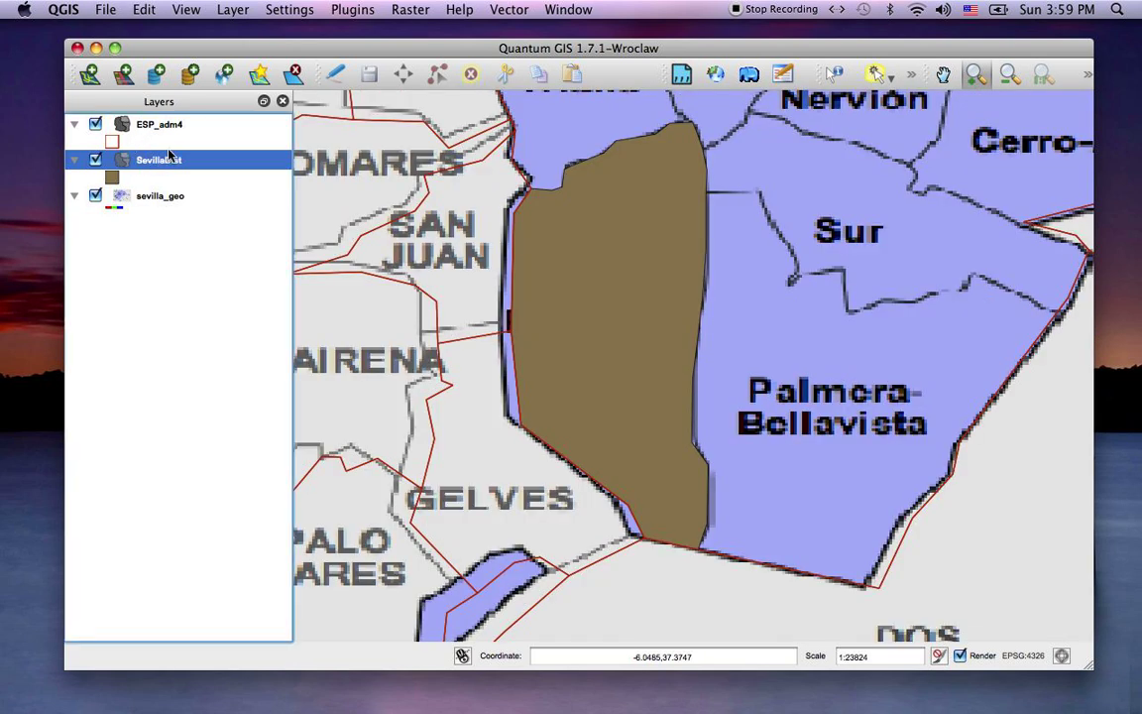
{"action": "left_click", "coordinate": [334, 77]}
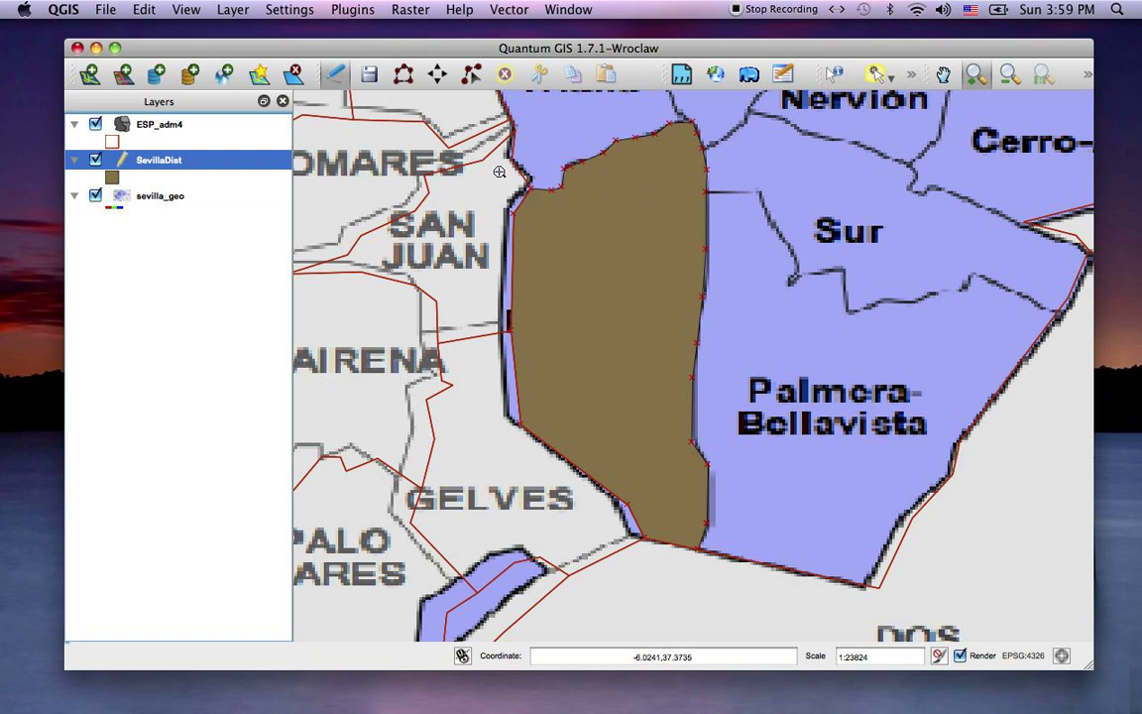
Step: With the Node Tool, trial-move an east vertex and a new west vertex, undoing both moves
{"action": "left_click", "coordinate": [472, 80]}
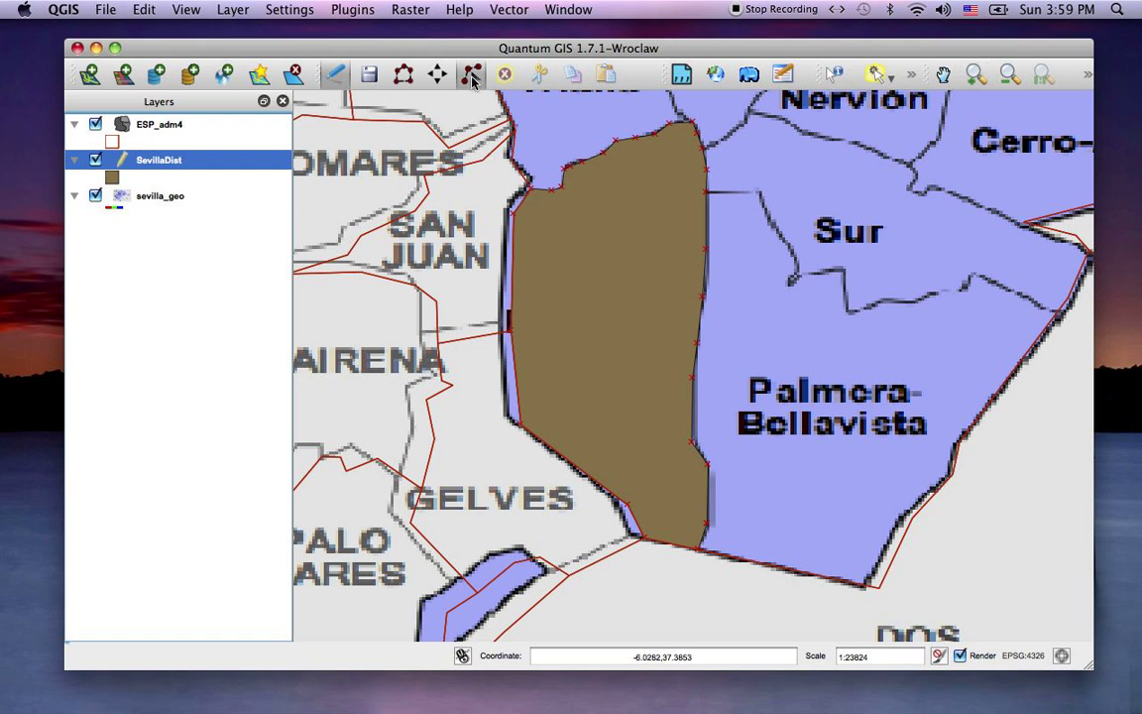
{"action": "left_click", "coordinate": [696, 186]}
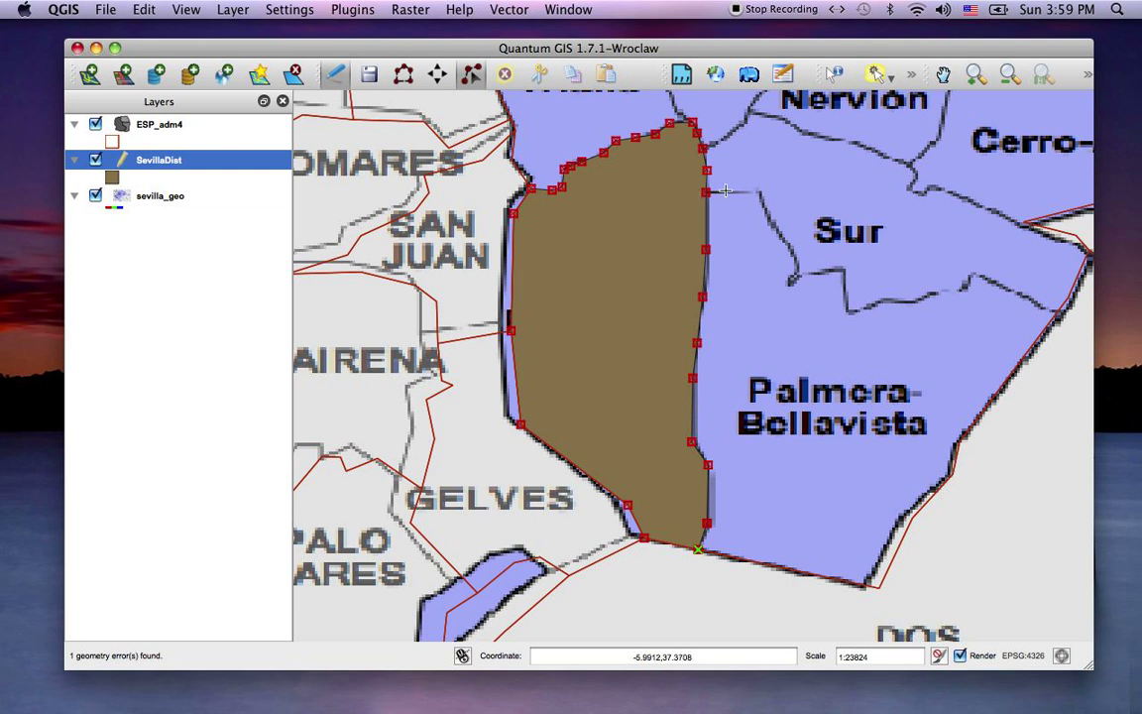
{"action": "left_click_drag", "start_coordinate": [706, 191], "coordinate": [862, 177]}
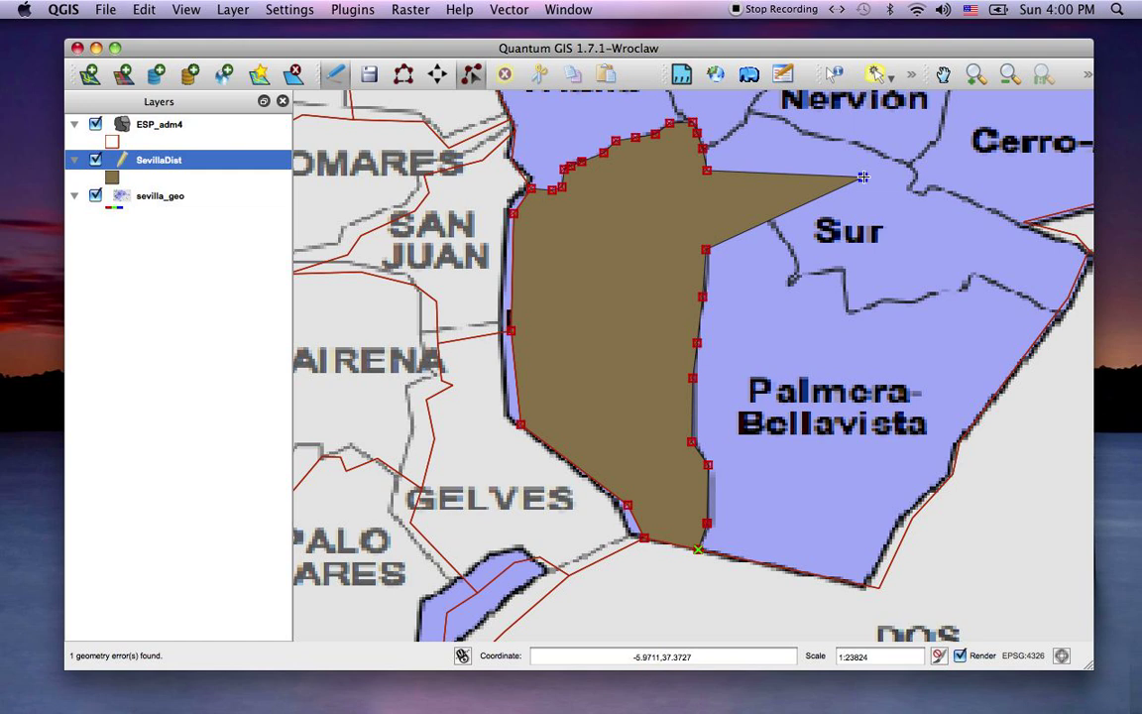
{"action": "key", "text": "super+z"}
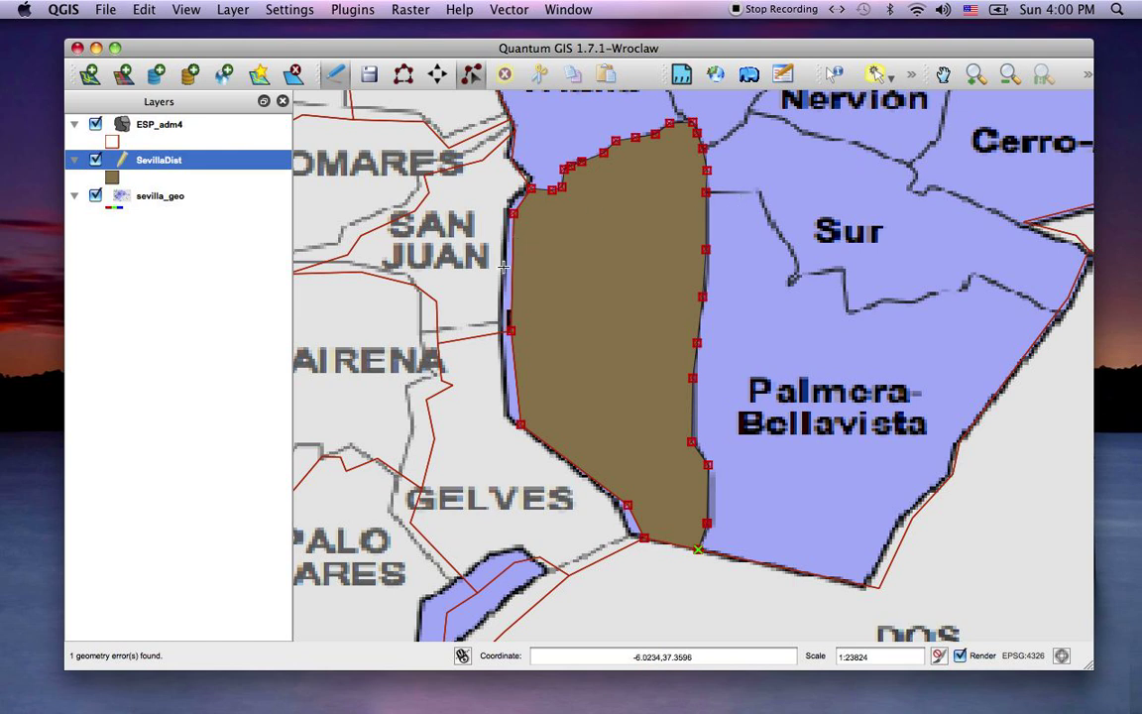
{"action": "double_click", "coordinate": [511, 296]}
{"action": "left_click_drag", "start_coordinate": [511, 297], "coordinate": [653, 214]}
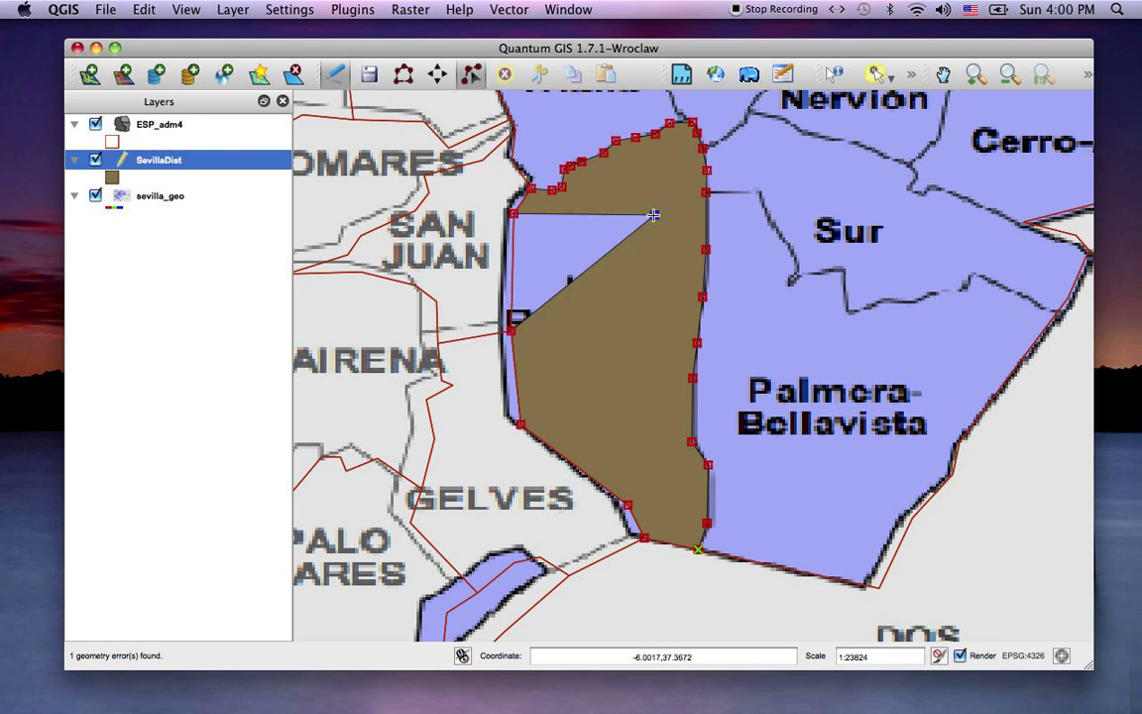
{"action": "key", "text": "super+z"}
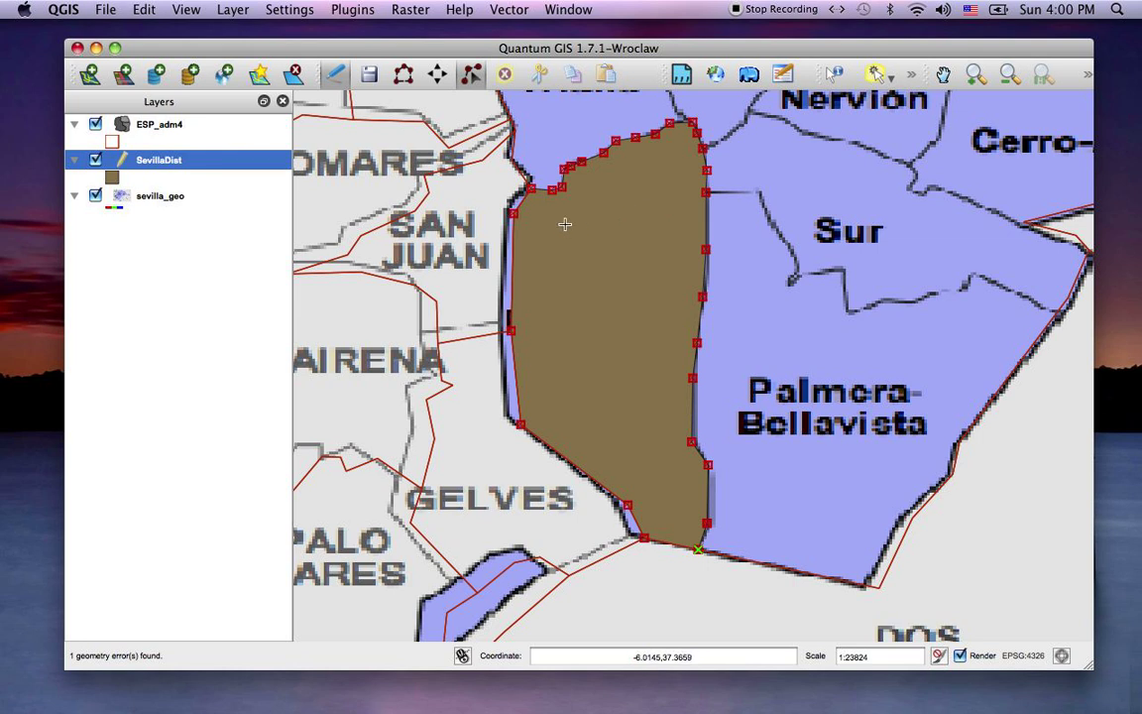
Step: Add a vertex on the east edge, delete two east-edge vertices, then undo the deletion
{"action": "double_click", "coordinate": [701, 248]}
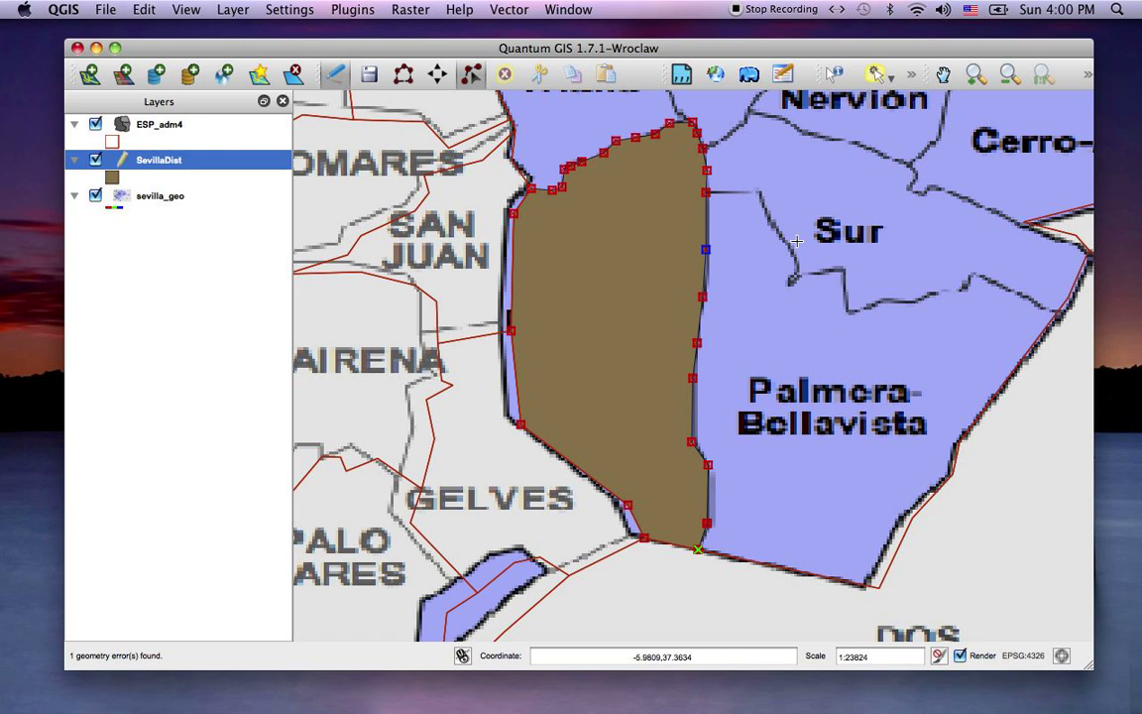
{"action": "left_click", "coordinate": [701, 297]}
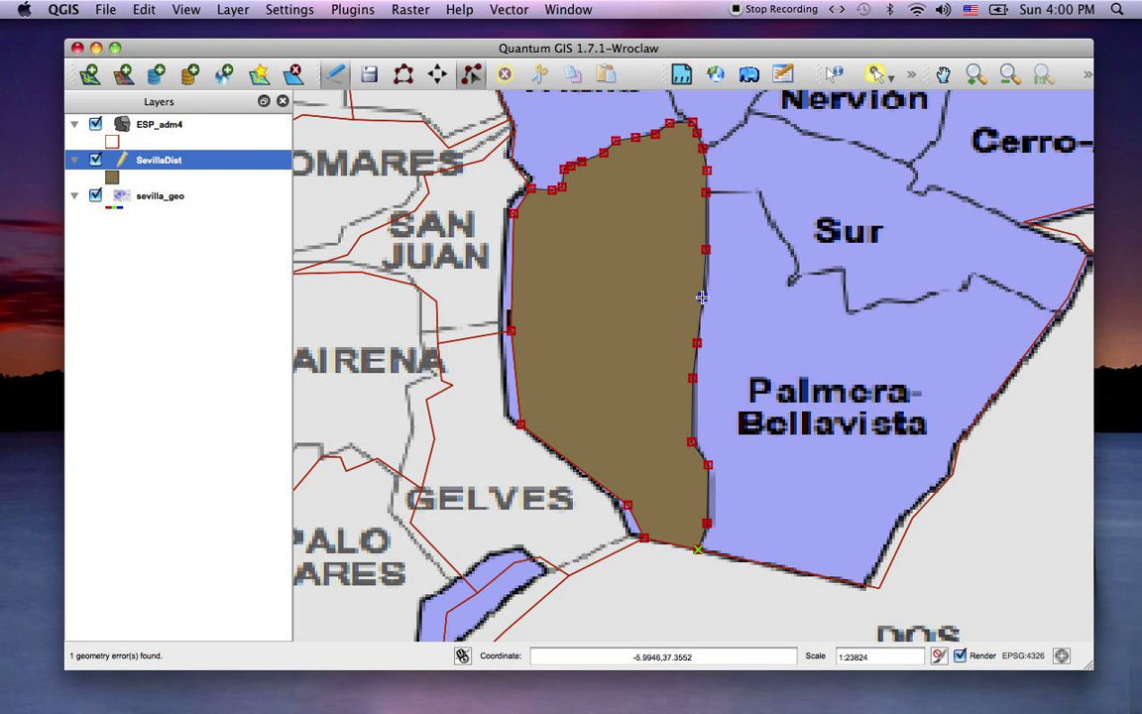
{"action": "left_click", "coordinate": [704, 249]}
{"action": "left_click", "coordinate": [704, 296]}
{"action": "key", "text": "Delete"}
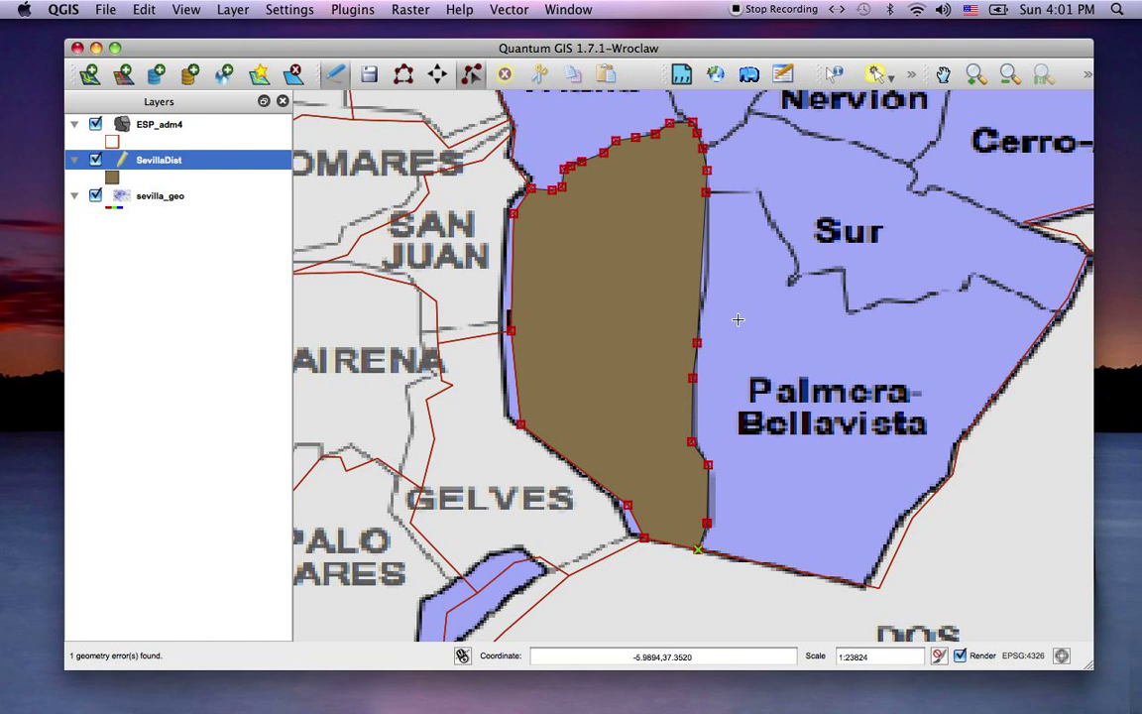
{"action": "key", "text": "super+z"}
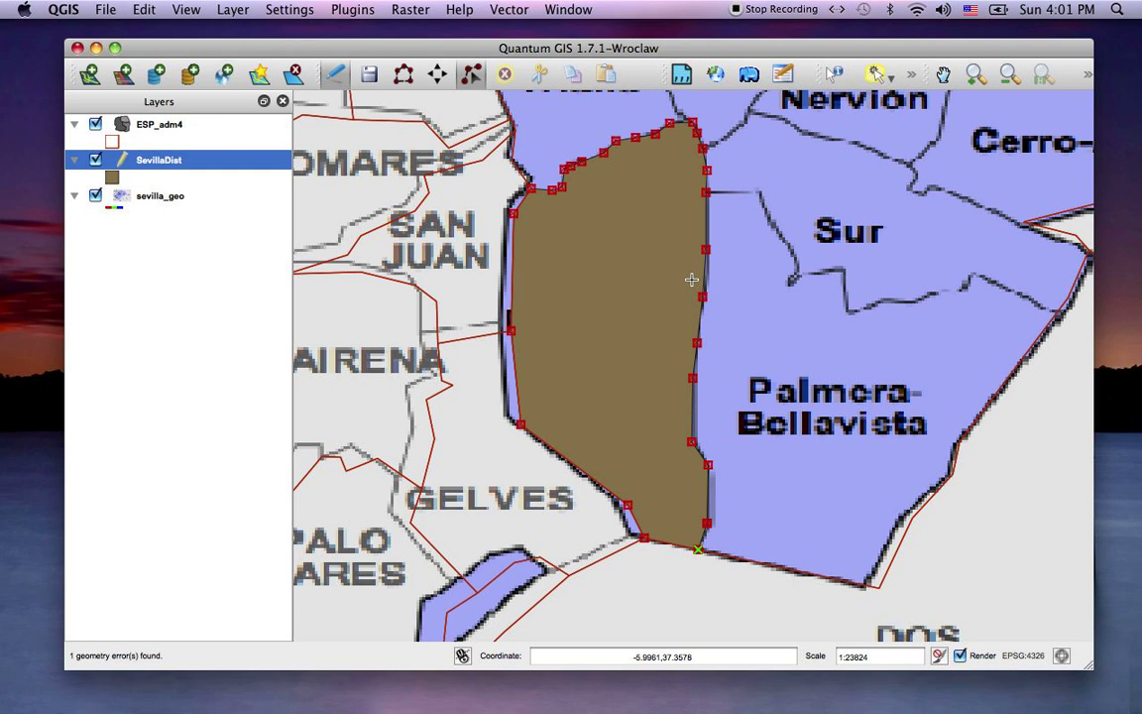
Step: Trial-move the whole Los Remedios polygon onto Palmera-Bellavista, then undo the move
{"action": "left_click", "coordinate": [437, 74]}
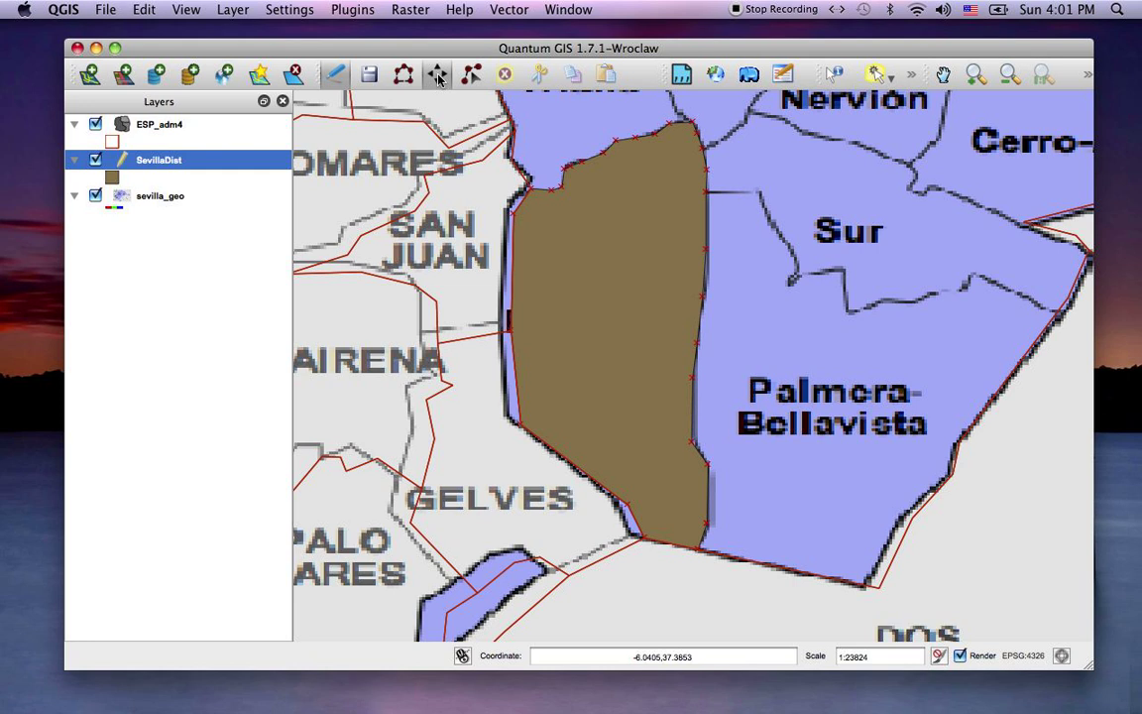
{"action": "left_click_drag", "start_coordinate": [566, 258], "coordinate": [794, 251]}
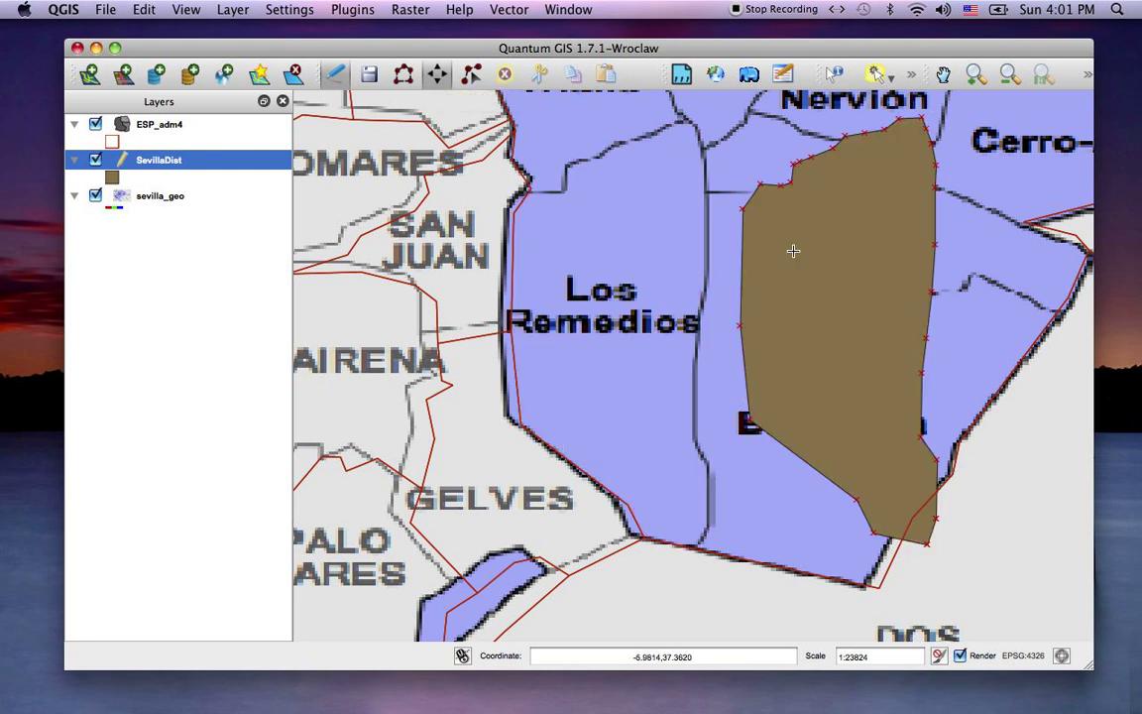
{"action": "key", "text": "super+z"}
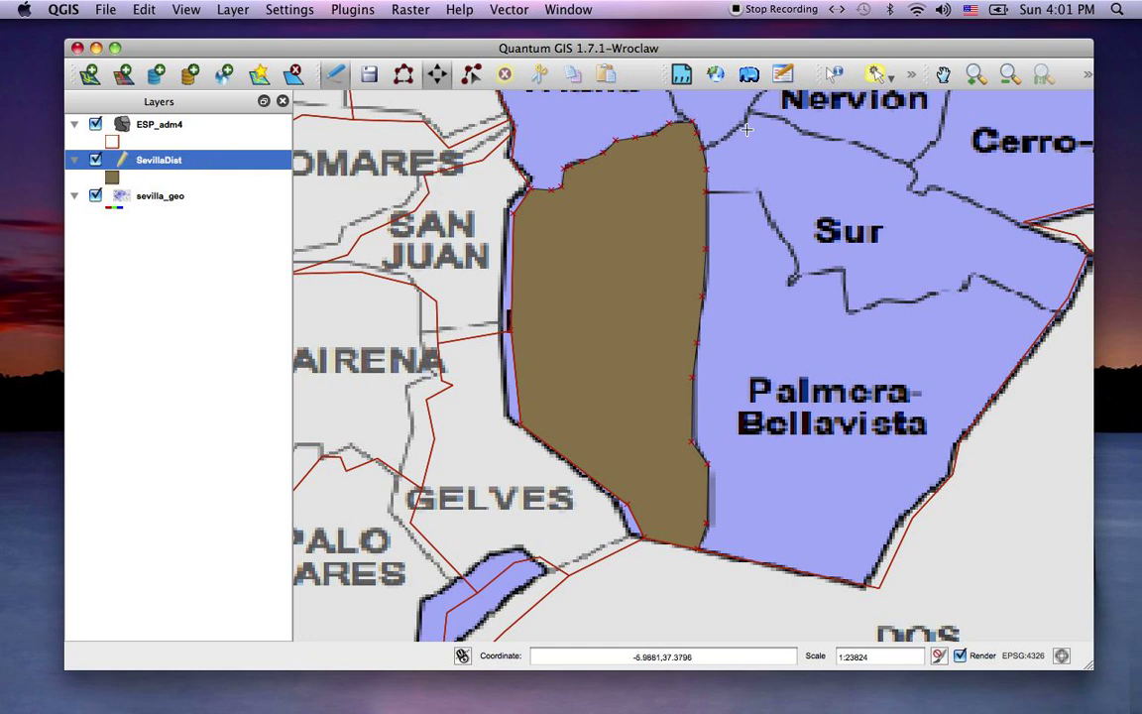
Step: Pan the map east until Palmera-Bellavista is fully visible, ready for vertex editing
{"action": "left_click", "coordinate": [943, 75]}
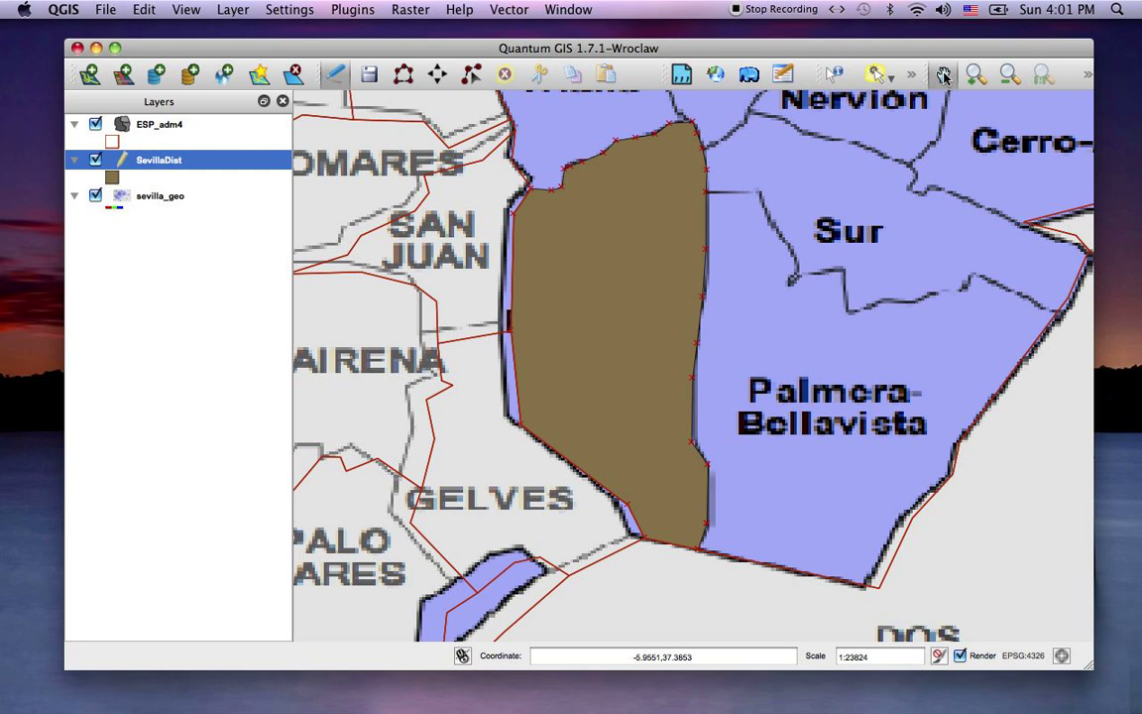
{"action": "left_click_drag", "start_coordinate": [906, 329], "coordinate": [729, 329]}
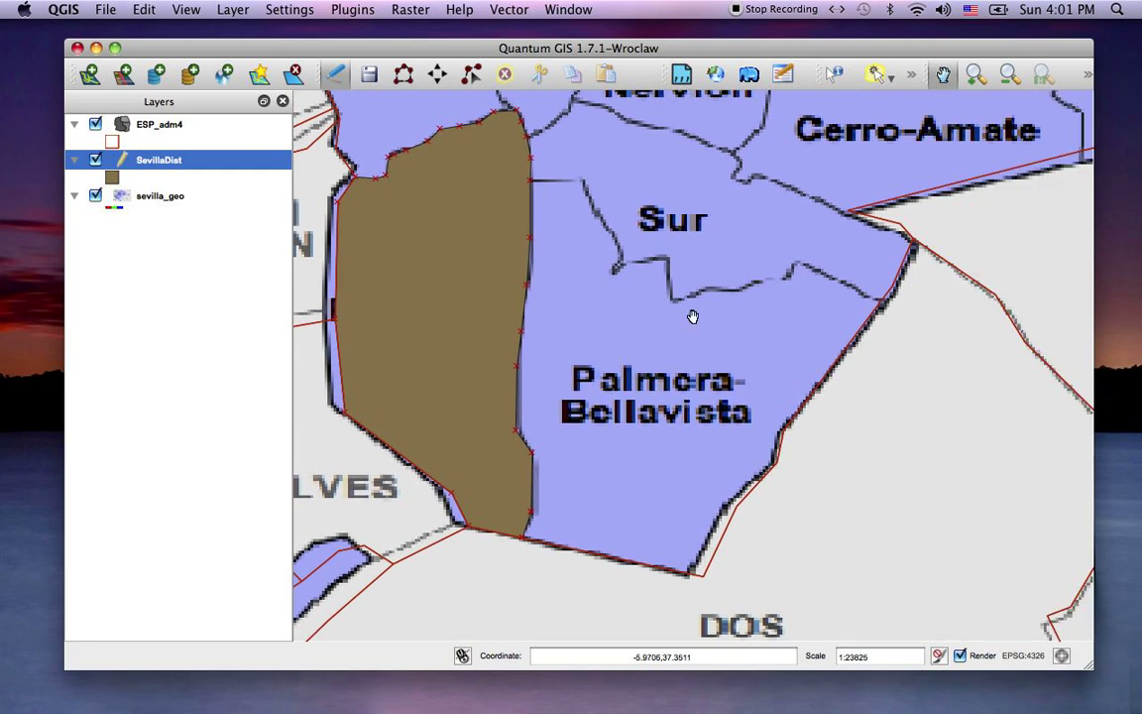
{"action": "left_click", "coordinate": [404, 77]}
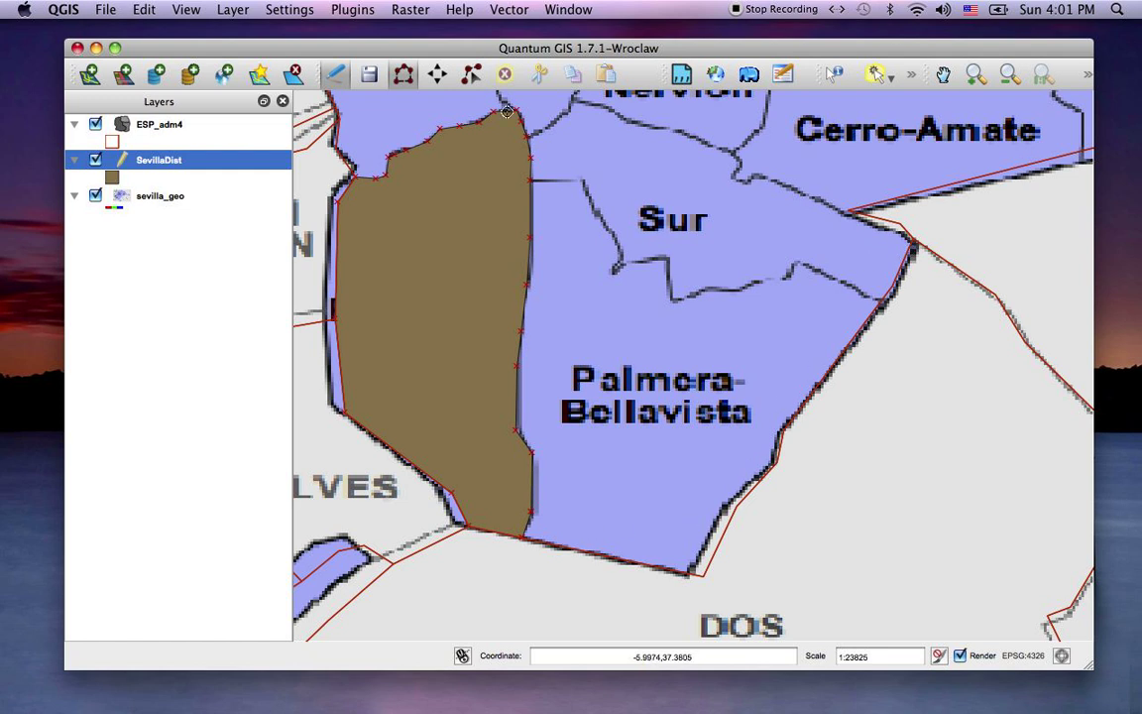
Step: Enable snapping for both the SevillaDist and ESP_adm4 layers in Snapping Options
{"action": "left_click", "coordinate": [286, 9]}
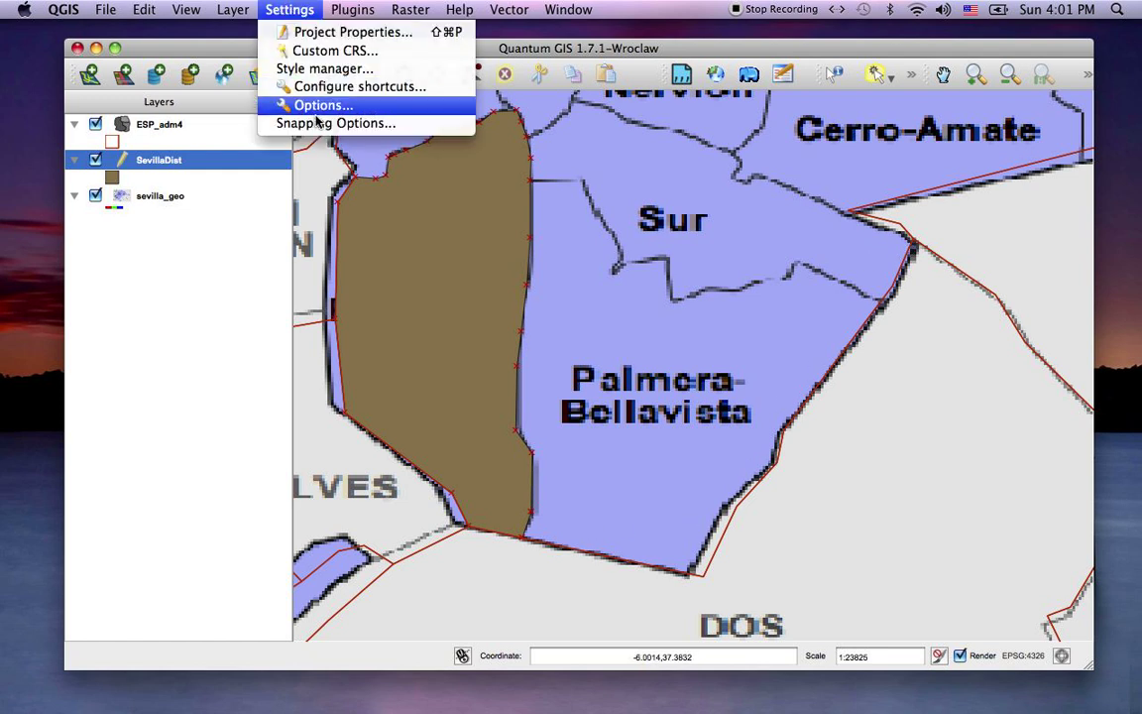
{"action": "left_click", "coordinate": [323, 120]}
{"action": "left_click", "coordinate": [258, 264]}
{"action": "left_click", "coordinate": [258, 287]}
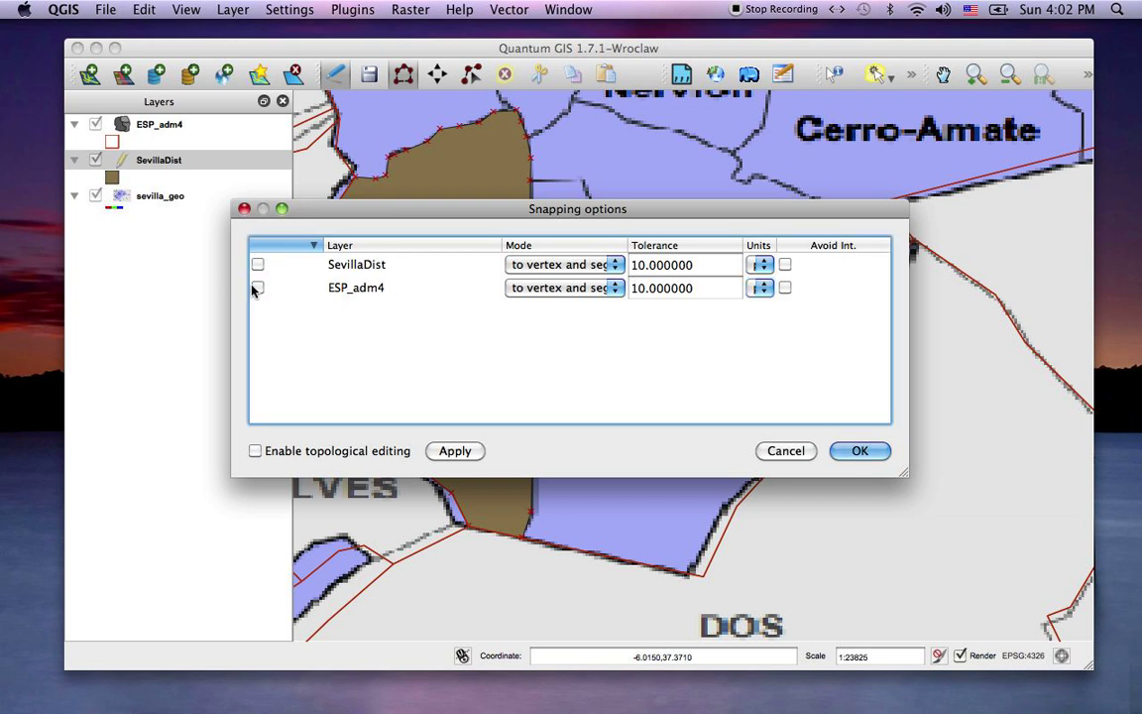
{"action": "left_click", "coordinate": [257, 288]}
{"action": "left_click", "coordinate": [258, 264]}
Step: Set both layers to snap to vertex and segment within 10 pixels and apply
{"action": "left_click", "coordinate": [622, 266]}
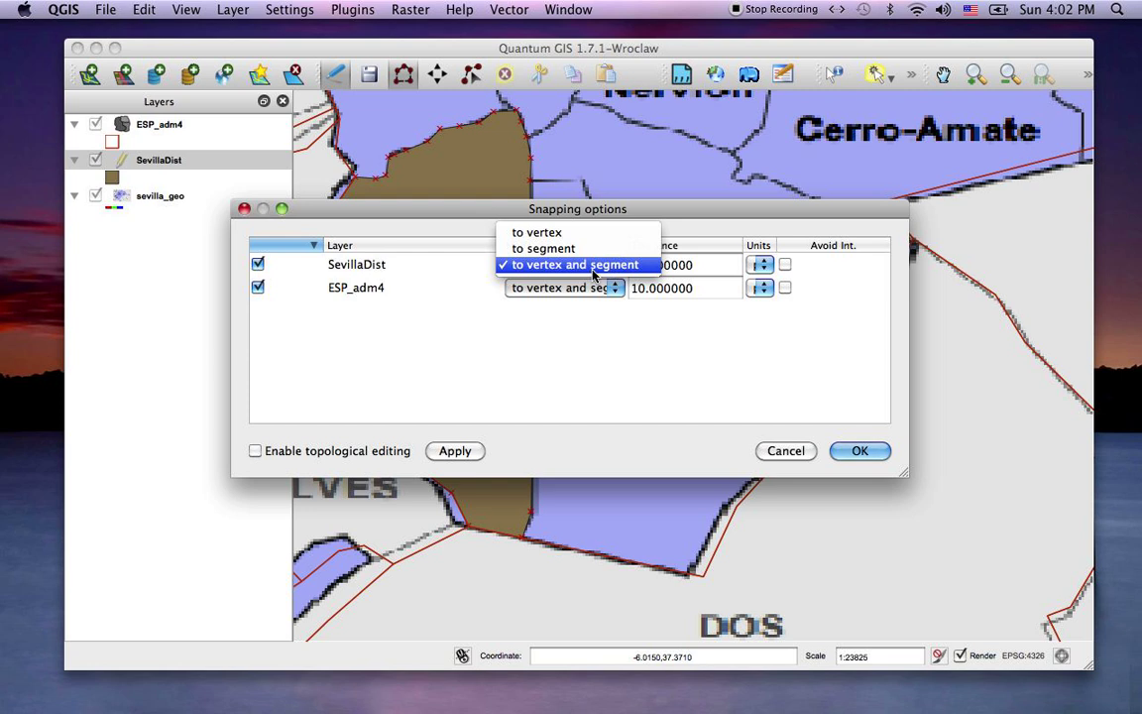
{"action": "left_click", "coordinate": [612, 265]}
{"action": "left_click", "coordinate": [610, 284]}
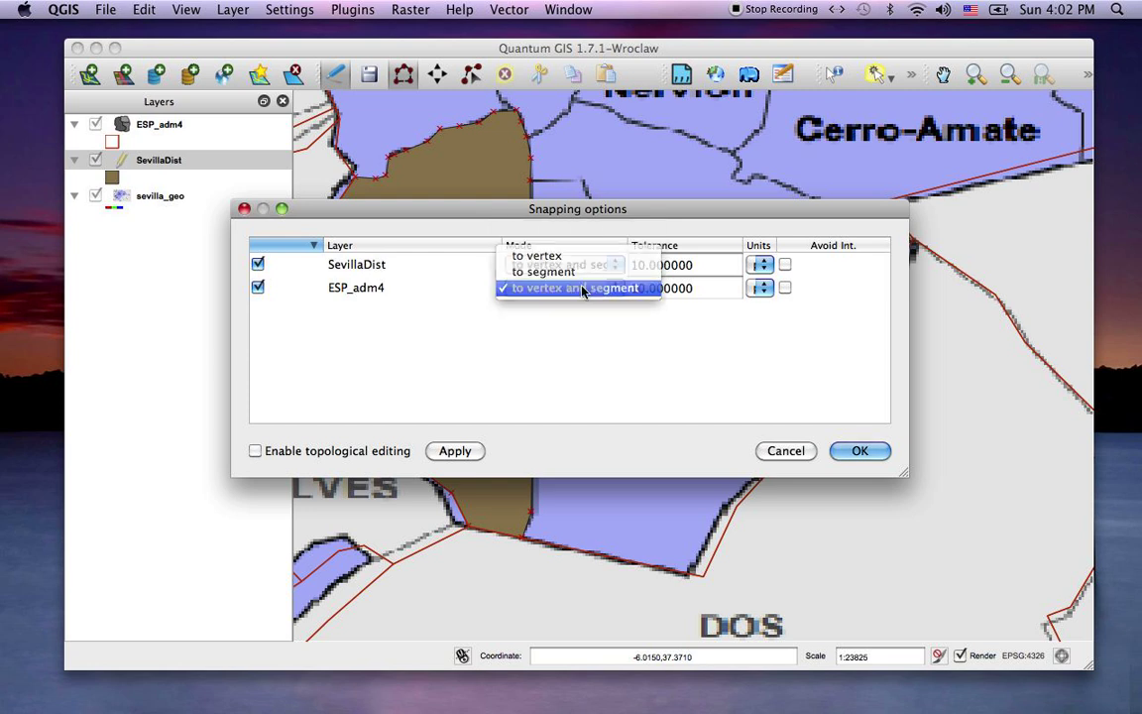
{"action": "left_click", "coordinate": [586, 292]}
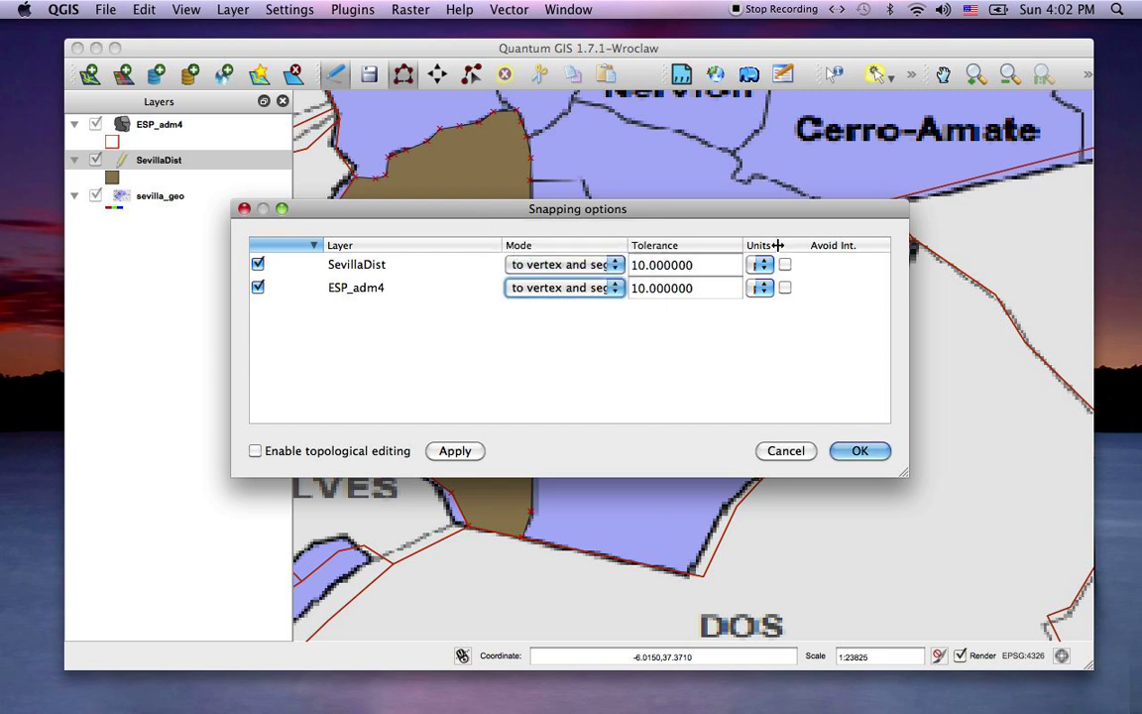
{"action": "left_click_drag", "start_coordinate": [779, 245], "coordinate": [839, 244]}
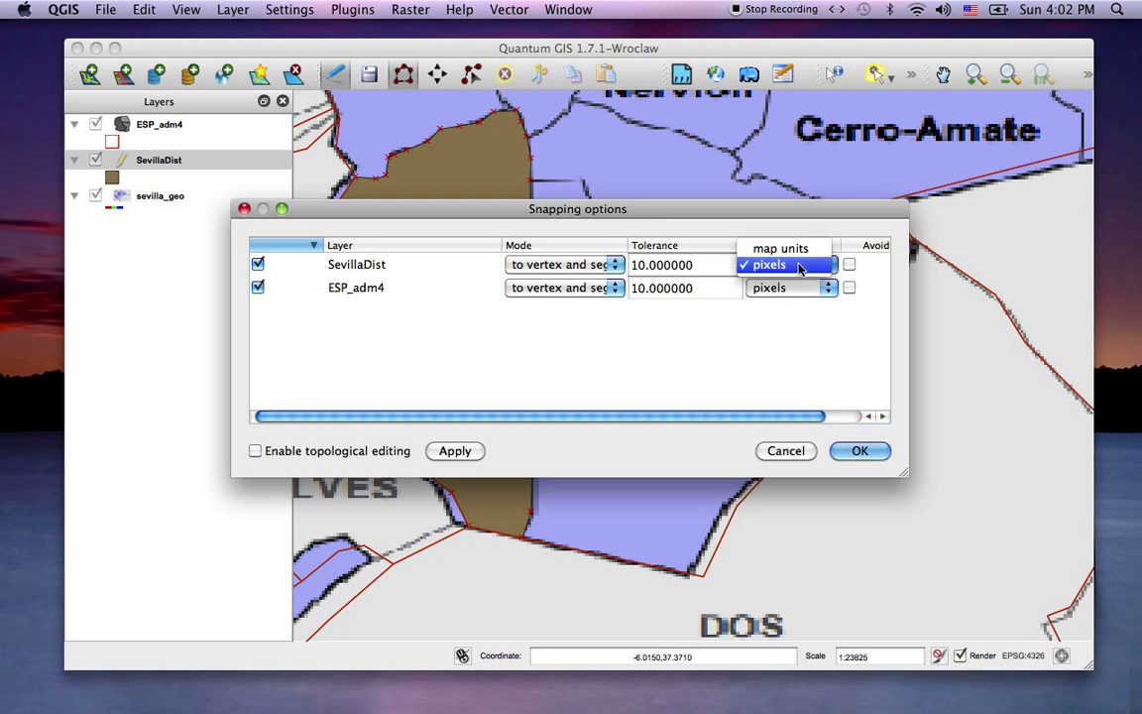
{"action": "left_click", "coordinate": [803, 266]}
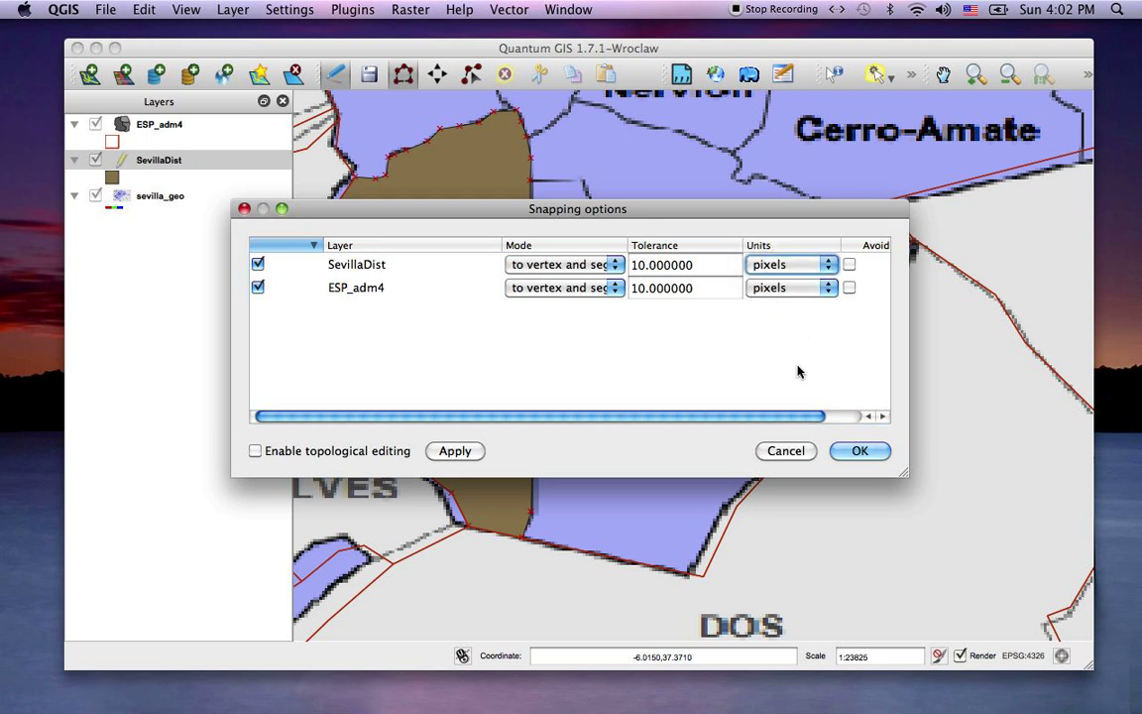
{"action": "left_click", "coordinate": [855, 452]}
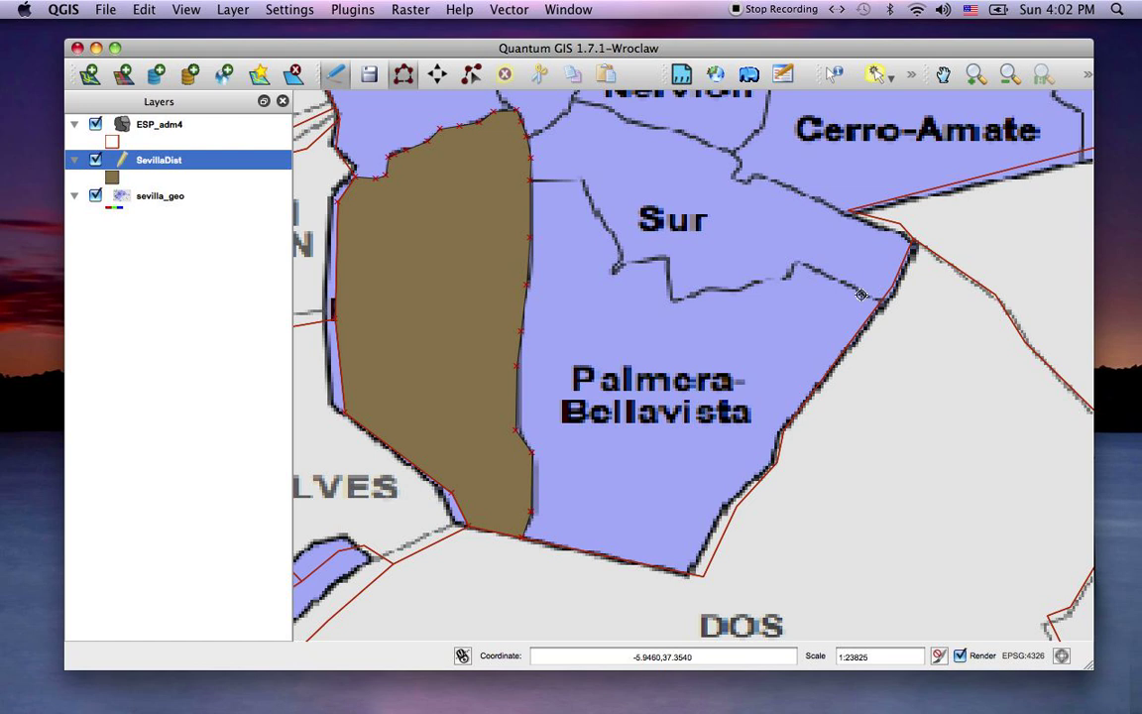
Step: Trace the Palmera-Bellavista outline, snapping its west edge to the Los Remedios boundary
{"action": "mouse_move", "coordinate": [805, 267]}
{"action": "left_mouse_down"}
{"action": "mouse_move", "coordinate": [674, 294]}
{"action": "mouse_move", "coordinate": [662, 260]}
{"action": "mouse_move", "coordinate": [618, 270]}
{"action": "mouse_move", "coordinate": [625, 262]}
{"action": "mouse_move", "coordinate": [583, 187]}
{"action": "mouse_move", "coordinate": [550, 181]}
{"action": "mouse_move", "coordinate": [531, 154]}
{"action": "mouse_move", "coordinate": [539, 168]}
{"action": "mouse_move", "coordinate": [481, 153]}
{"action": "mouse_move", "coordinate": [532, 179]}
{"action": "mouse_move", "coordinate": [466, 184]}
{"action": "mouse_move", "coordinate": [481, 203]}
{"action": "mouse_move", "coordinate": [544, 227]}
{"action": "mouse_move", "coordinate": [496, 213]}
{"action": "mouse_move", "coordinate": [529, 242]}
{"action": "mouse_move", "coordinate": [477, 238]}
{"action": "mouse_move", "coordinate": [525, 280]}
{"action": "mouse_move", "coordinate": [525, 534]}
{"action": "mouse_move", "coordinate": [694, 571]}
{"action": "mouse_move", "coordinate": [678, 612]}
{"action": "mouse_move", "coordinate": [668, 531]}
{"action": "mouse_move", "coordinate": [669, 555]}
{"action": "mouse_move", "coordinate": [704, 579]}
{"action": "mouse_move", "coordinate": [732, 506]}
{"action": "mouse_move", "coordinate": [775, 478]}
{"action": "mouse_move", "coordinate": [785, 430]}
{"action": "mouse_move", "coordinate": [885, 307]}
{"action": "left_mouse_up"}
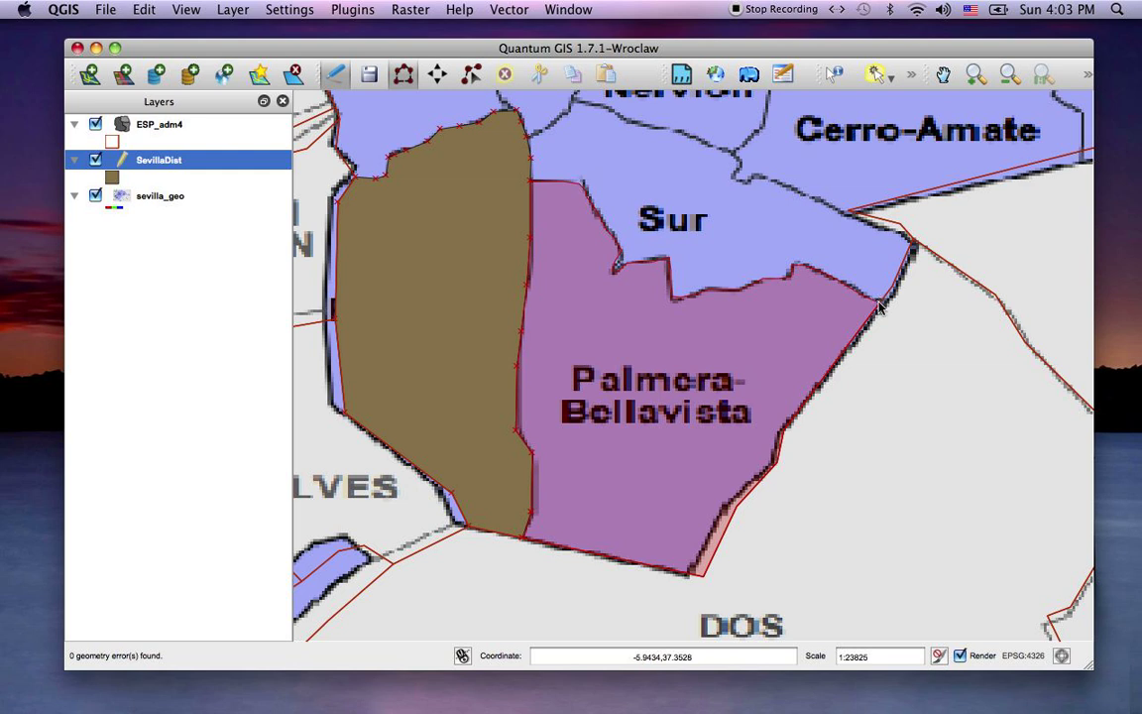
Step: Close the polygon and enter id 2 and District 'Palmera-Bellavista' as its attributes
{"action": "right_click", "coordinate": [879, 304]}
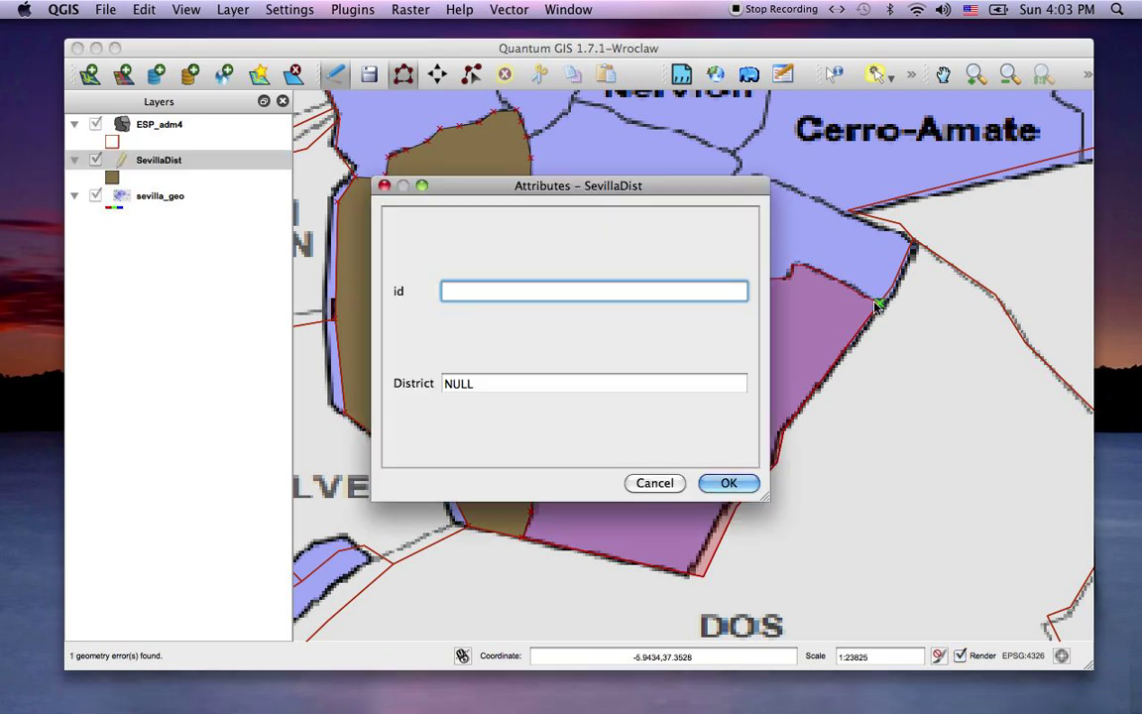
{"action": "type", "text": "2"}
{"action": "left_click", "coordinate": [487, 386]}
{"action": "left_click_drag", "start_coordinate": [487, 386], "coordinate": [415, 383]}
{"action": "type", "text": "Palmera-Bellavista"}
{"action": "left_click", "coordinate": [729, 483]}
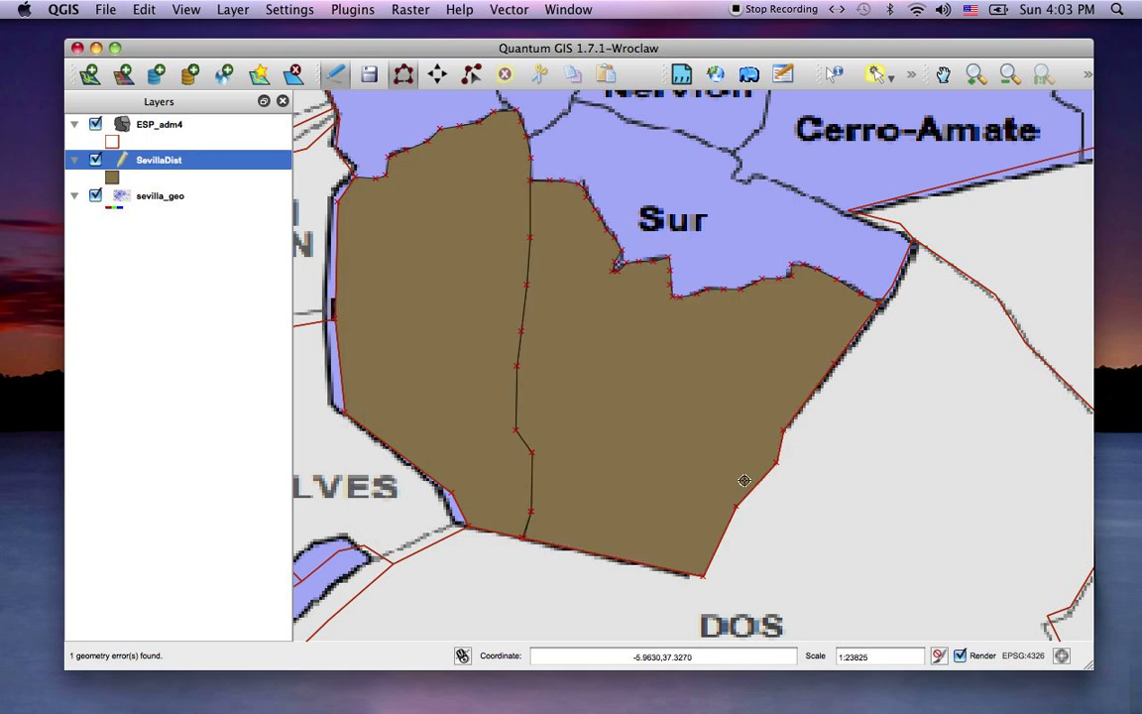
Step: Save the SevillaDist edits, then check the attribute table lists Los Remedios and Palmera-Bellavista
{"action": "left_click", "coordinate": [336, 78]}
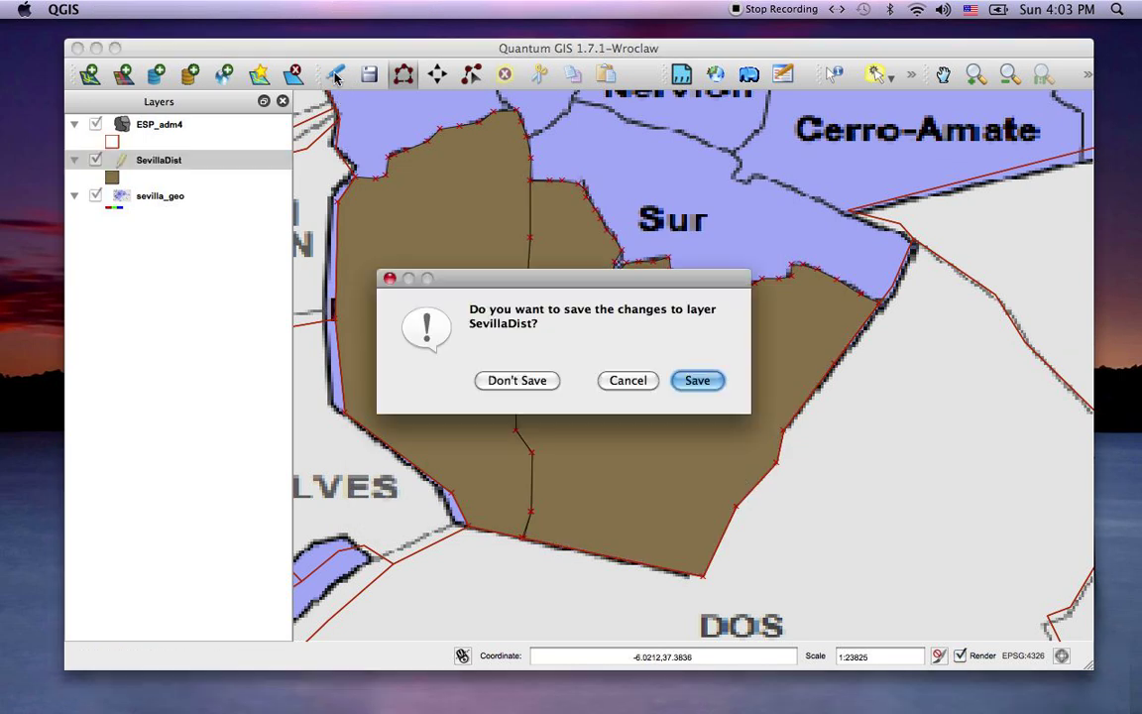
{"action": "left_click", "coordinate": [697, 382]}
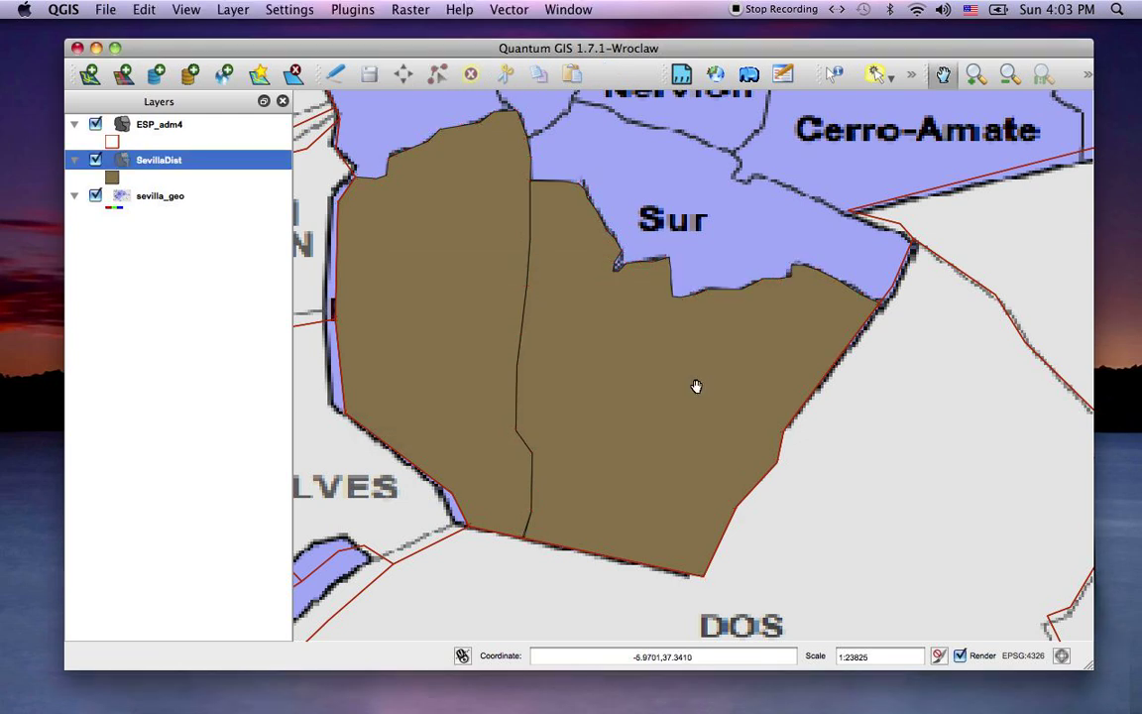
{"action": "right_click", "coordinate": [165, 165]}
{"action": "left_click", "coordinate": [214, 268]}
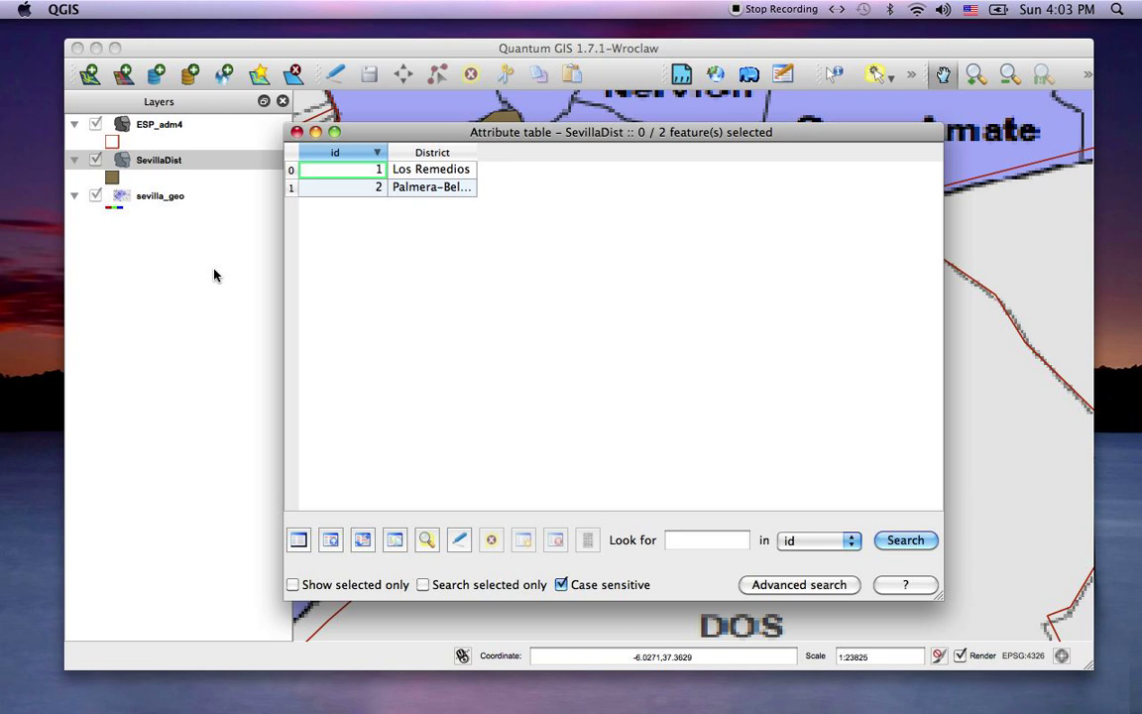
{"action": "left_click", "coordinate": [297, 133]}
Step: Turn on SevillaDist labels in Layer Properties using the District field
{"action": "right_click", "coordinate": [183, 167]}
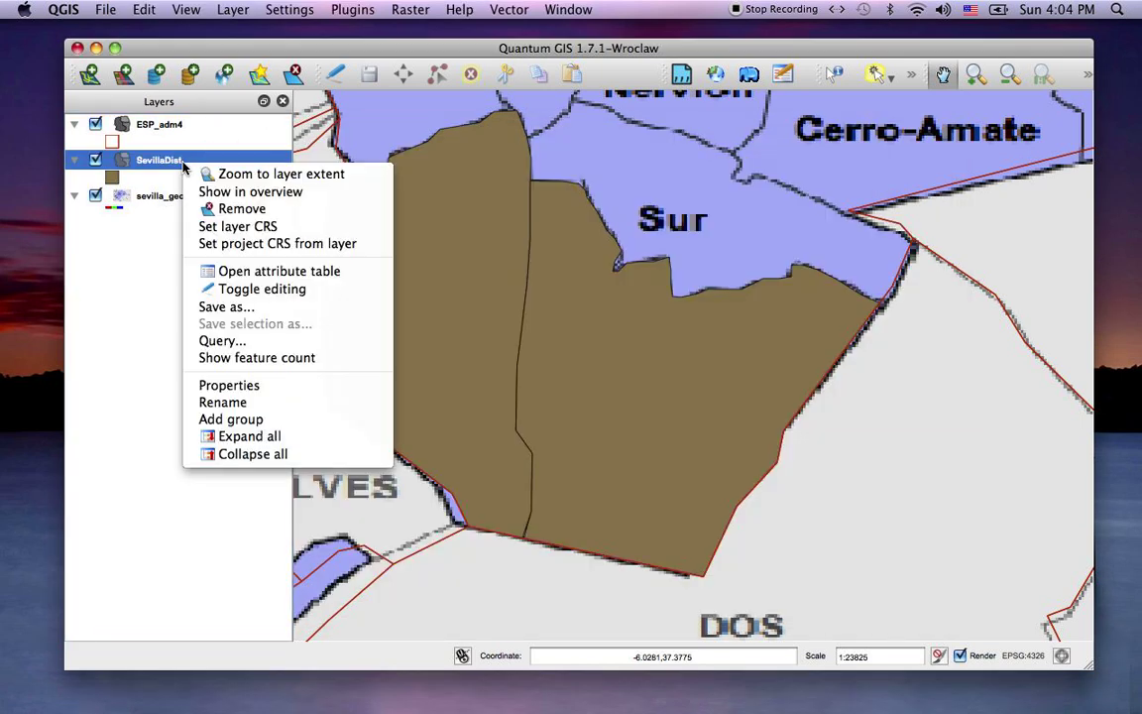
{"action": "left_click", "coordinate": [228, 390]}
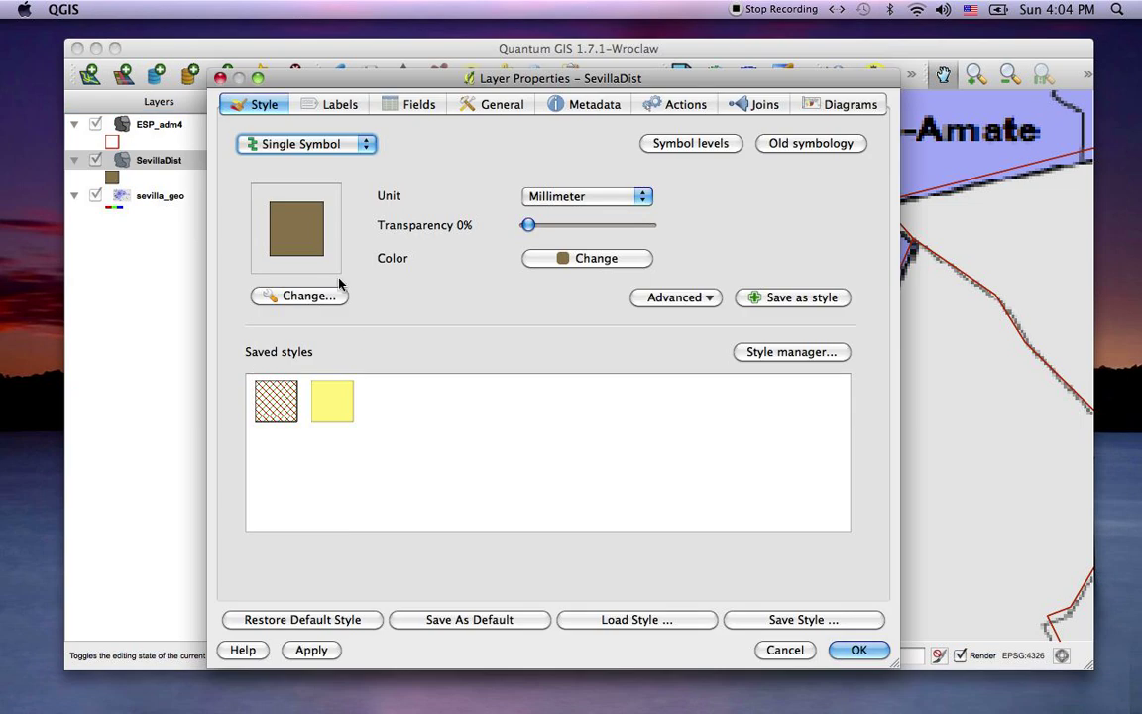
{"action": "left_click", "coordinate": [337, 104]}
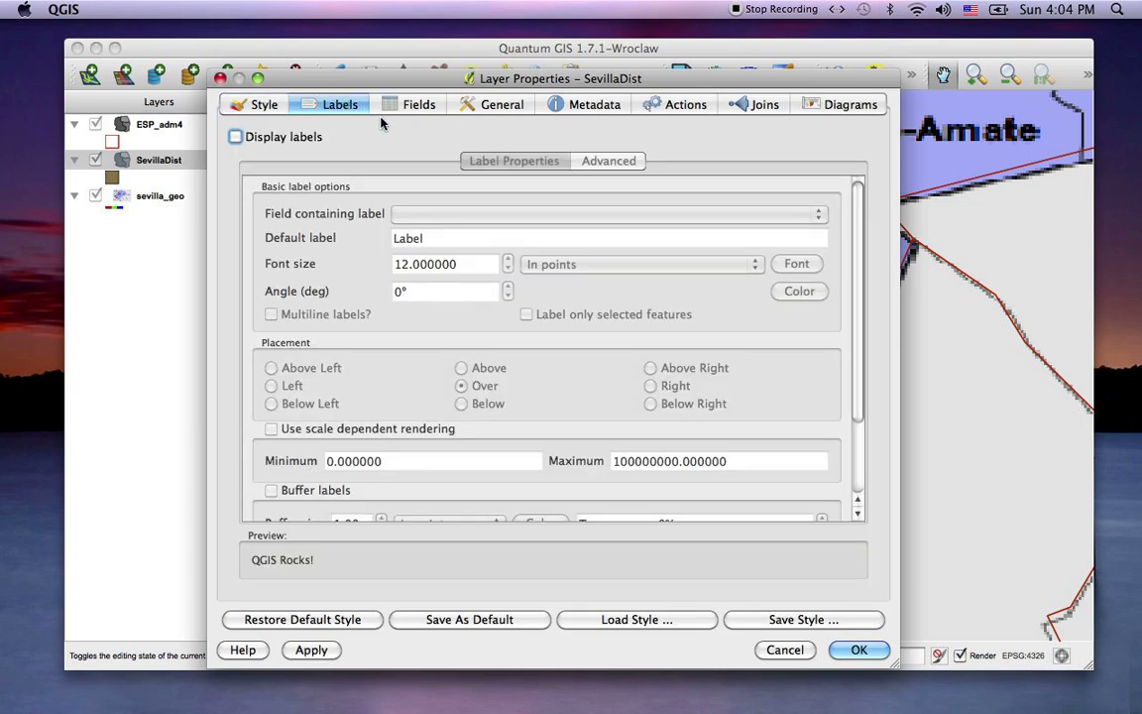
{"action": "left_click", "coordinate": [236, 137]}
{"action": "left_click", "coordinate": [585, 214]}
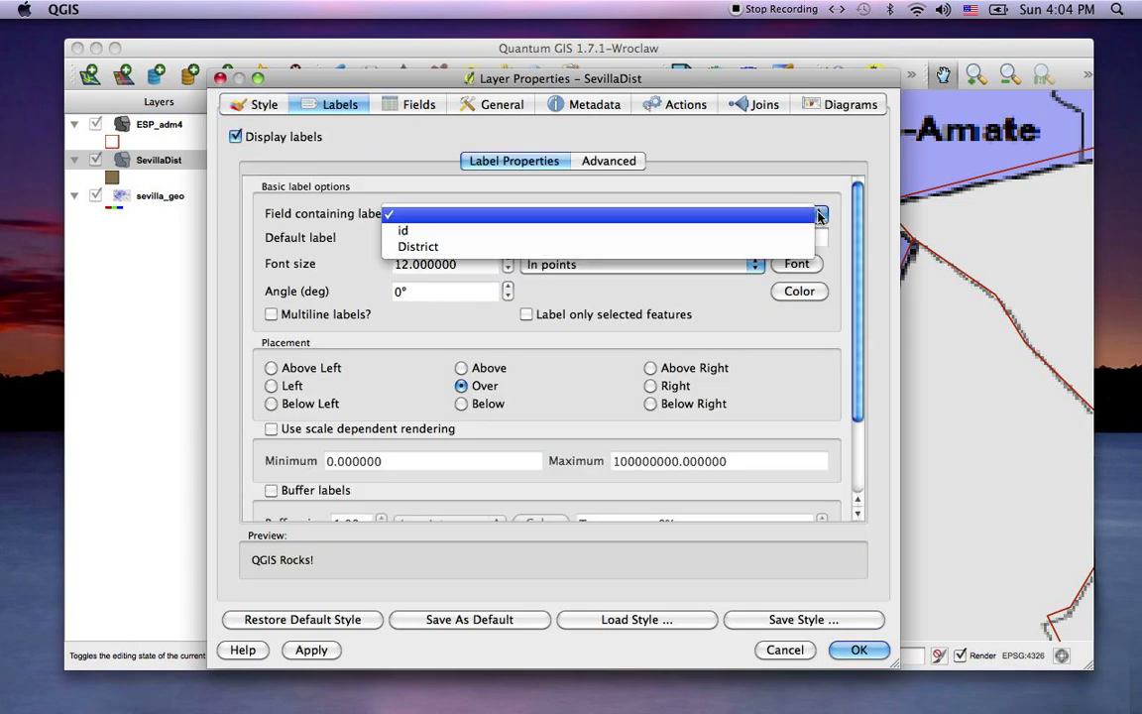
{"action": "left_click", "coordinate": [551, 246]}
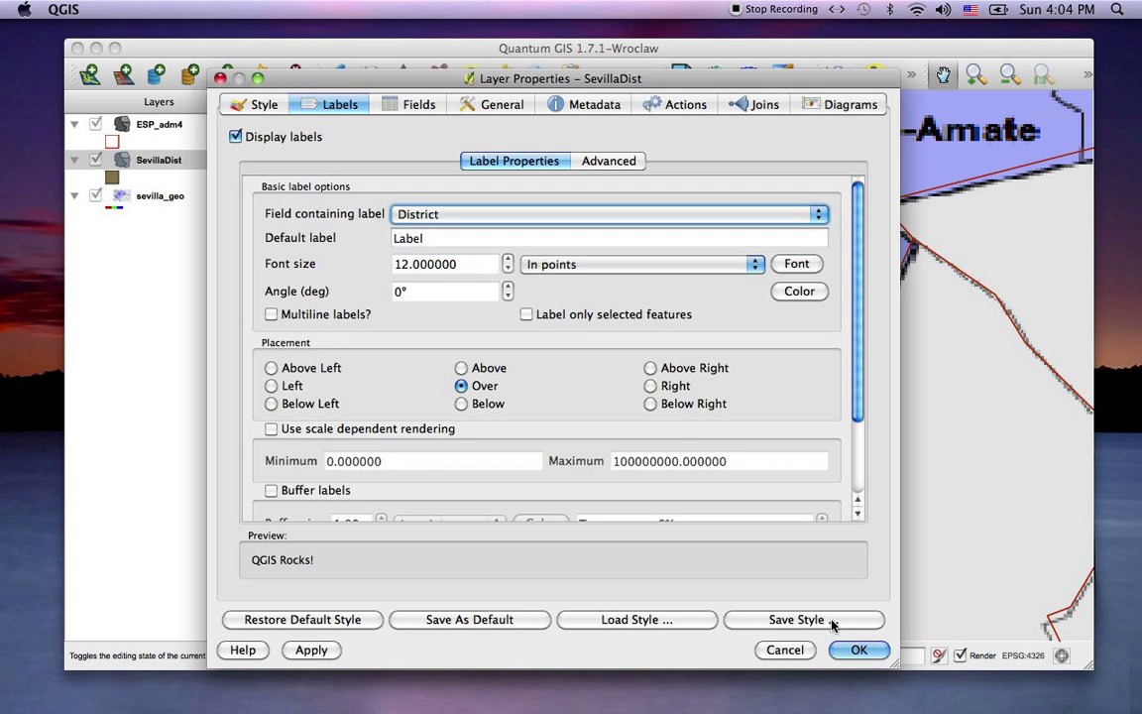
{"action": "left_click", "coordinate": [858, 650]}
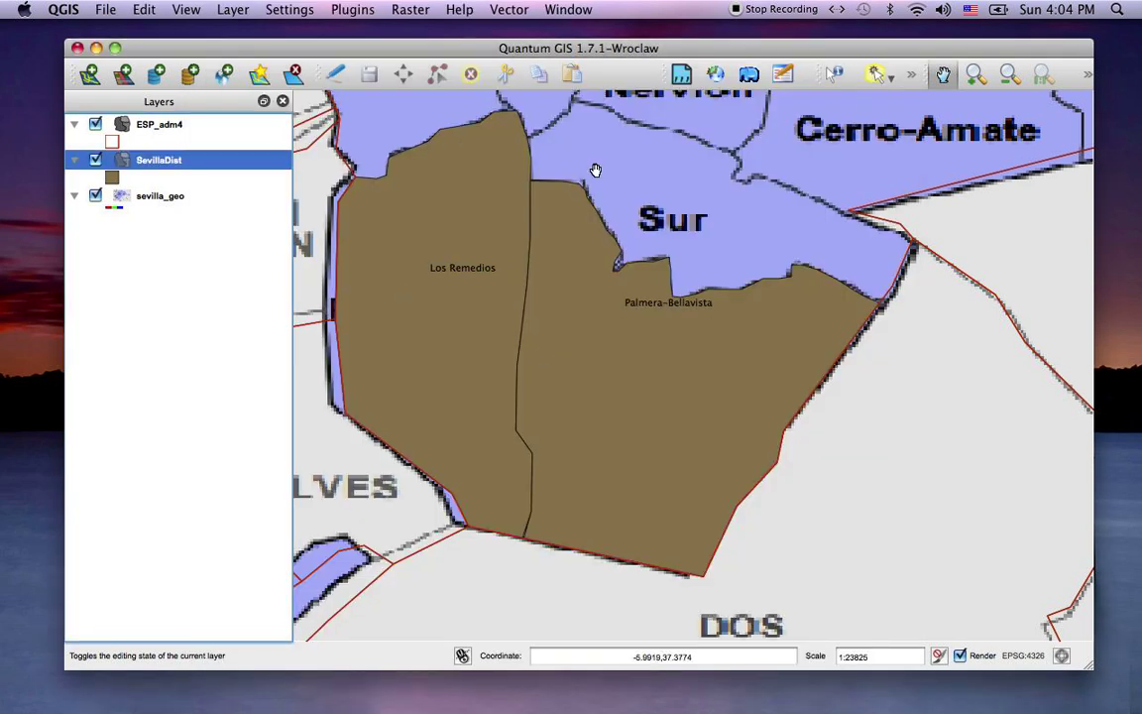